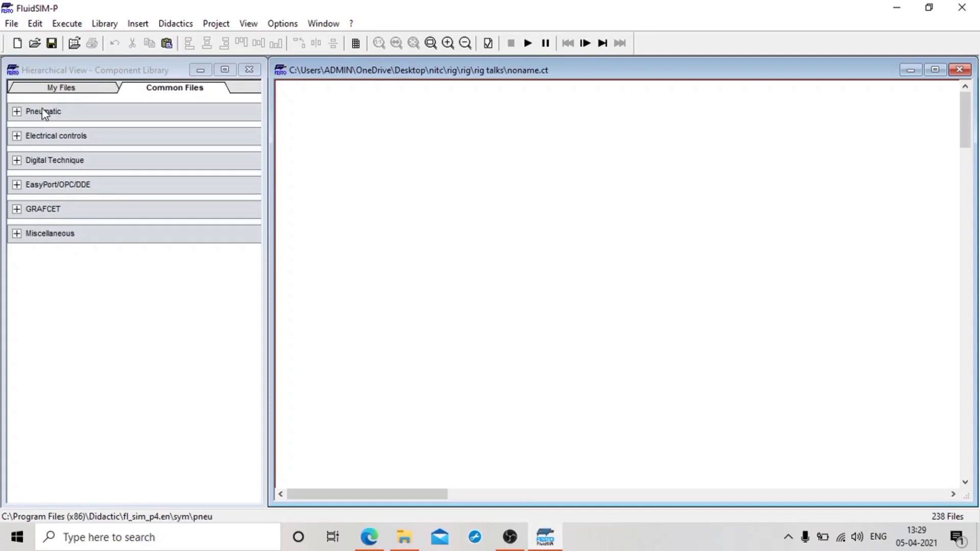
Place a compressed air supply from the pneumatic supply elements in the middle of the empty circuit.
left_click(16, 117)
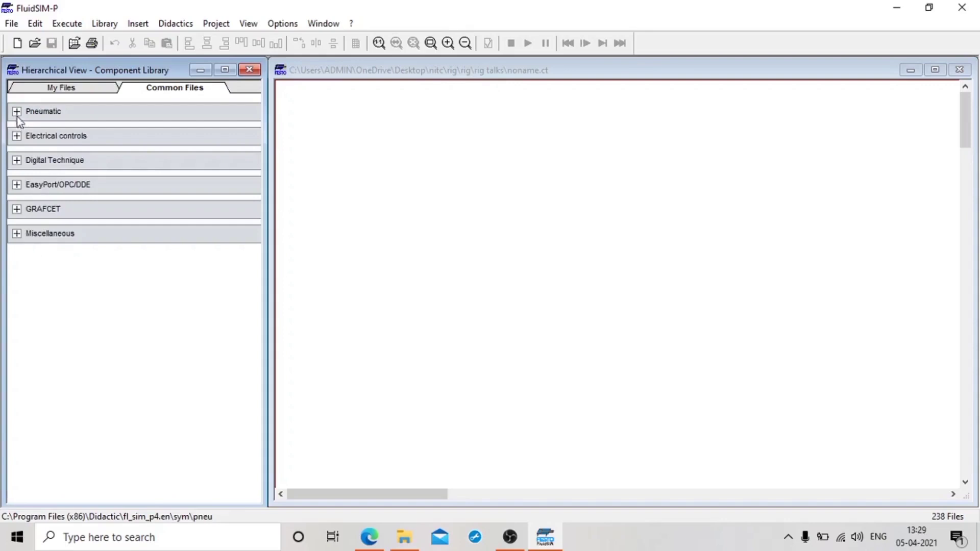
left_click(18, 114)
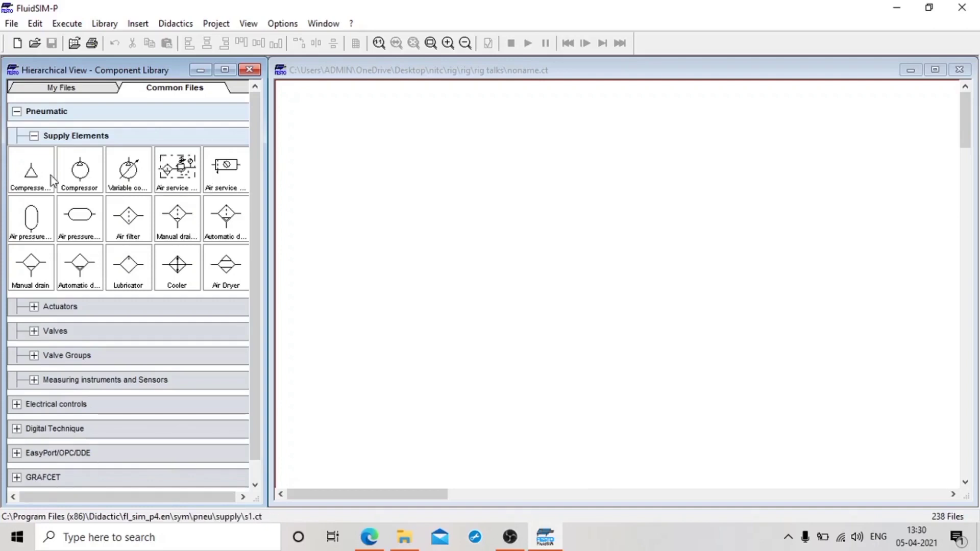
left_click_drag(29, 167, 533, 347)
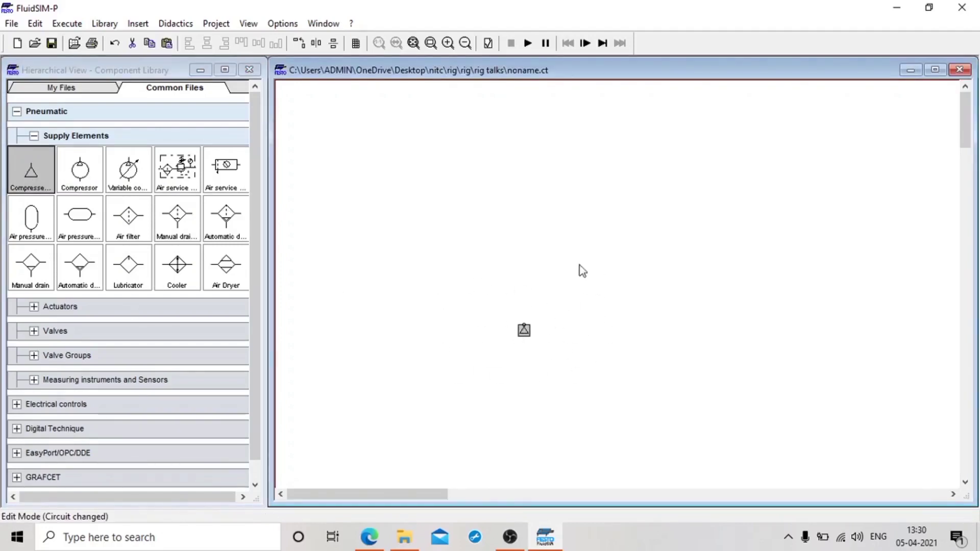
Place a configurable 3/n way valve directly above the compressed air supply.
left_click(37, 341)
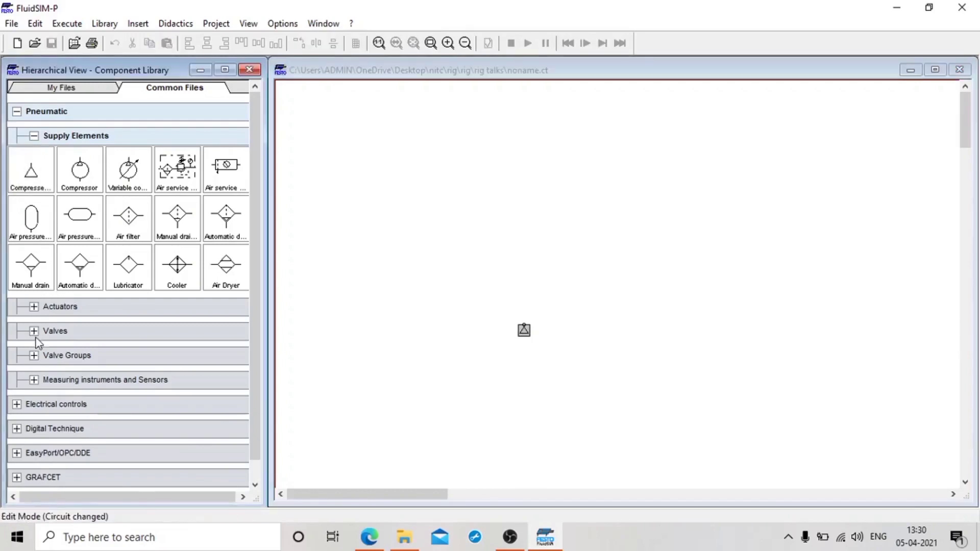
left_click(36, 337)
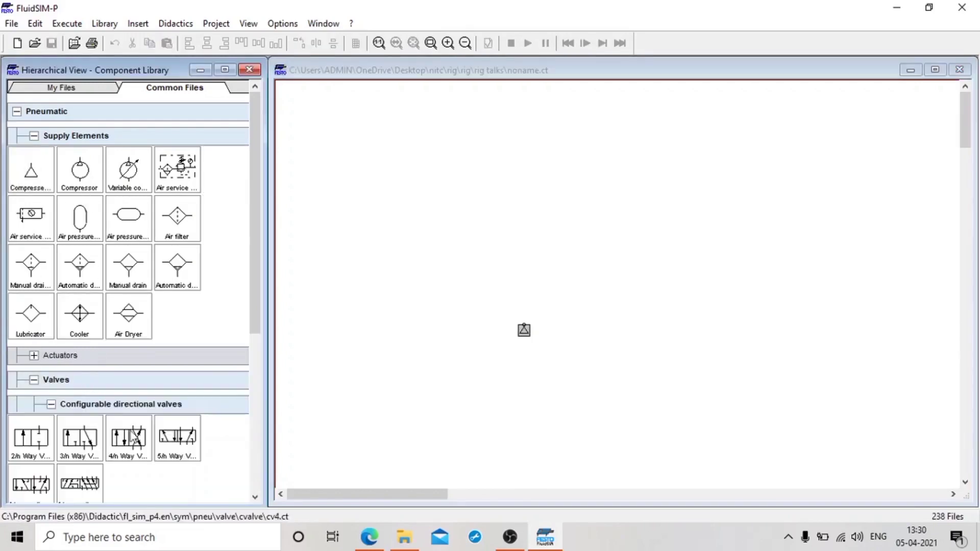
left_click(82, 439)
left_click_drag(82, 439, 525, 272)
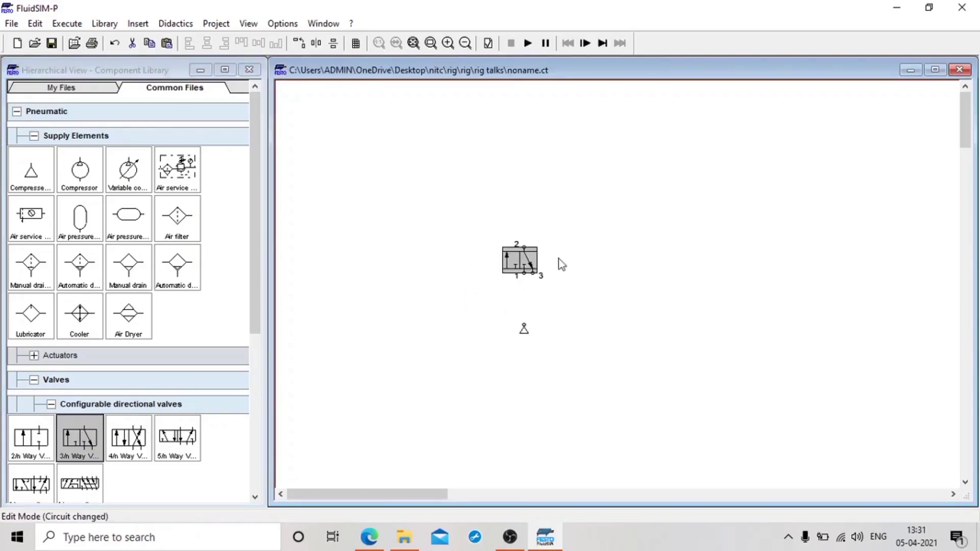
Place a single acting cylinder from the actuators above the 3/n way valve and collapse the opened library categories.
left_click(33, 137)
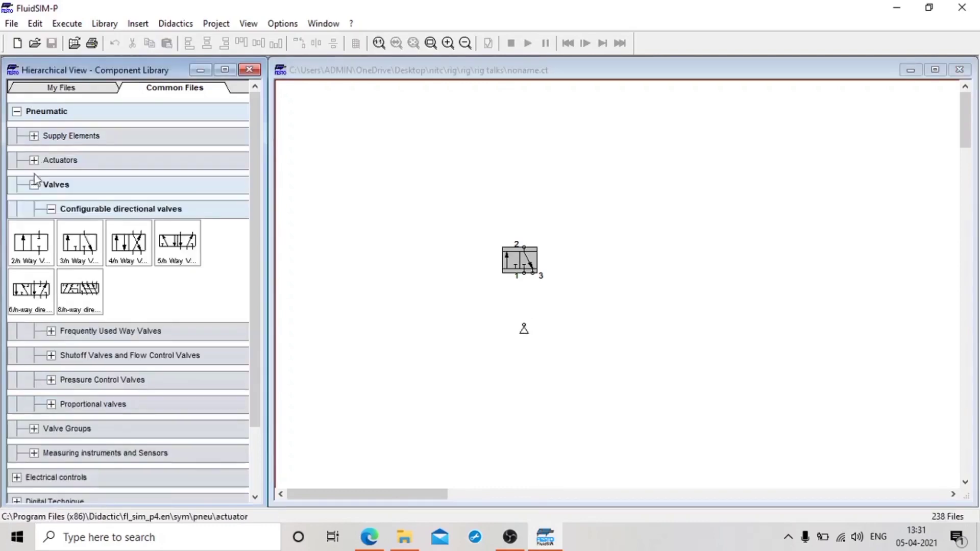
left_click(52, 209)
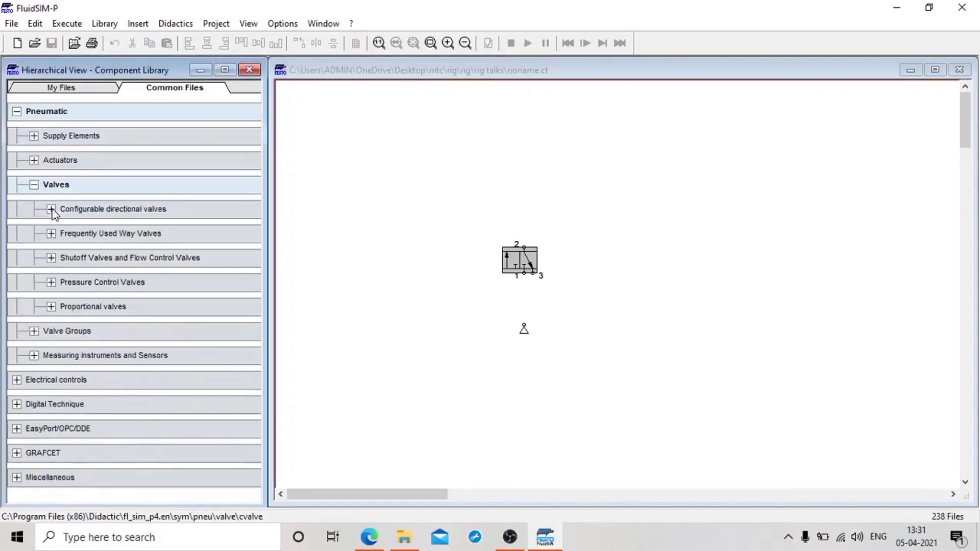
left_click(33, 185)
left_click(34, 160)
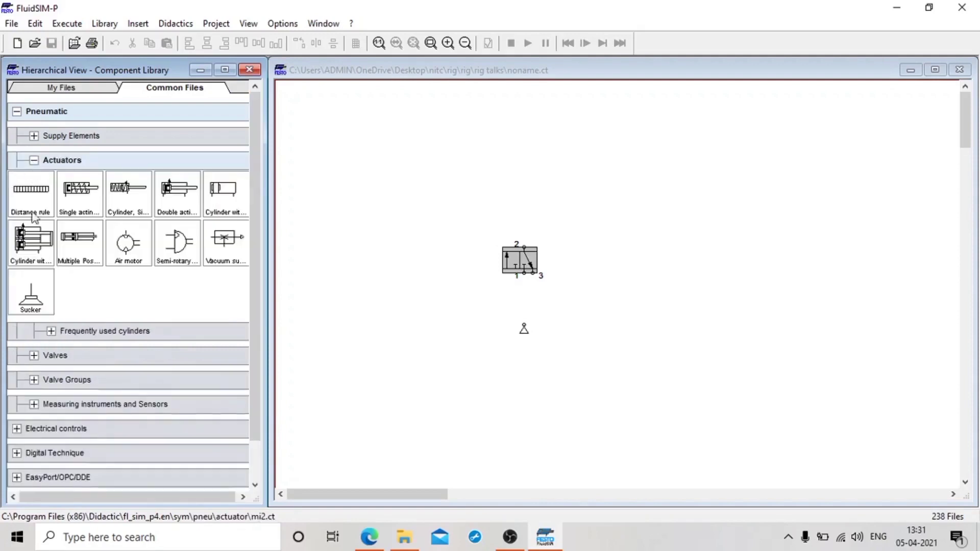
left_click(76, 193)
left_click_drag(76, 193, 527, 183)
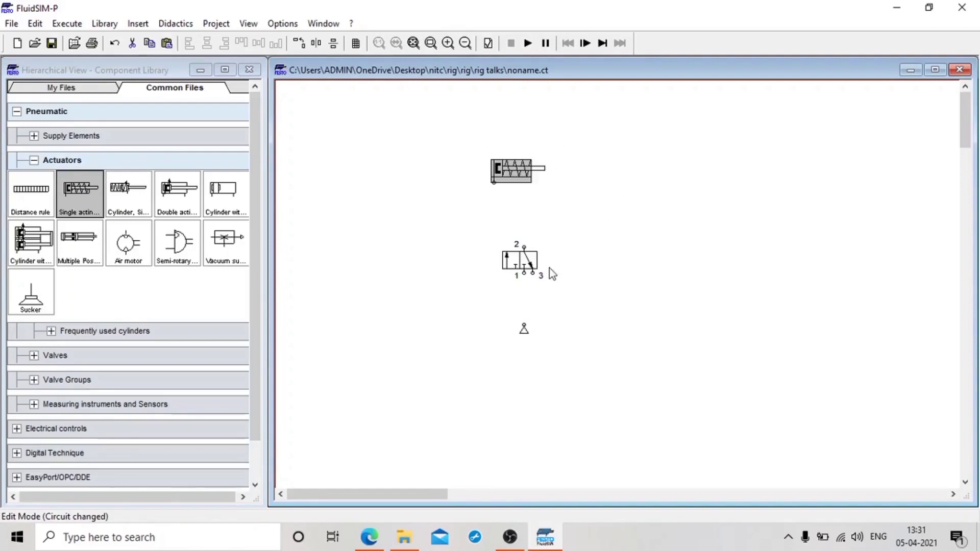
left_click(36, 162)
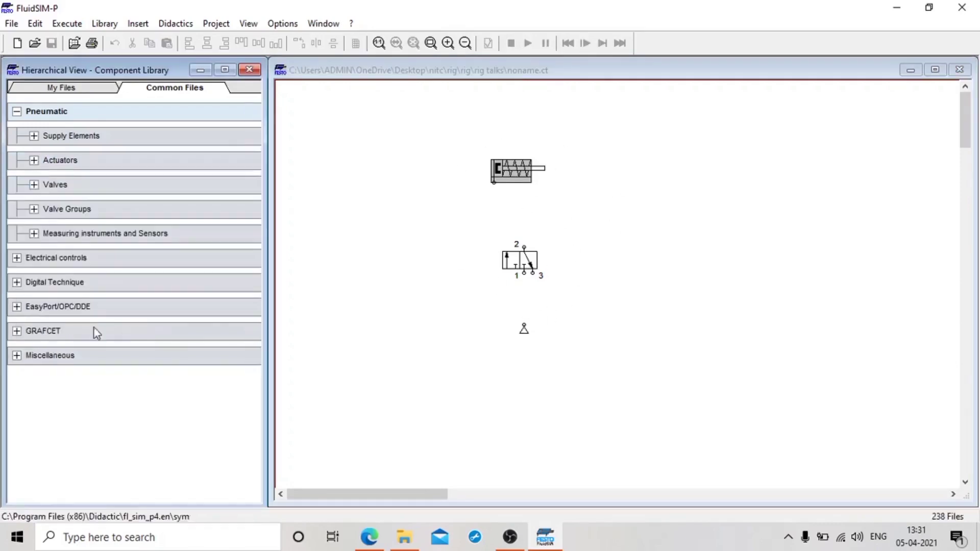
Connect the compressed air supply to port 1 of the 3/n way valve and the cylinder's port to valve port 2.
left_click(524, 323)
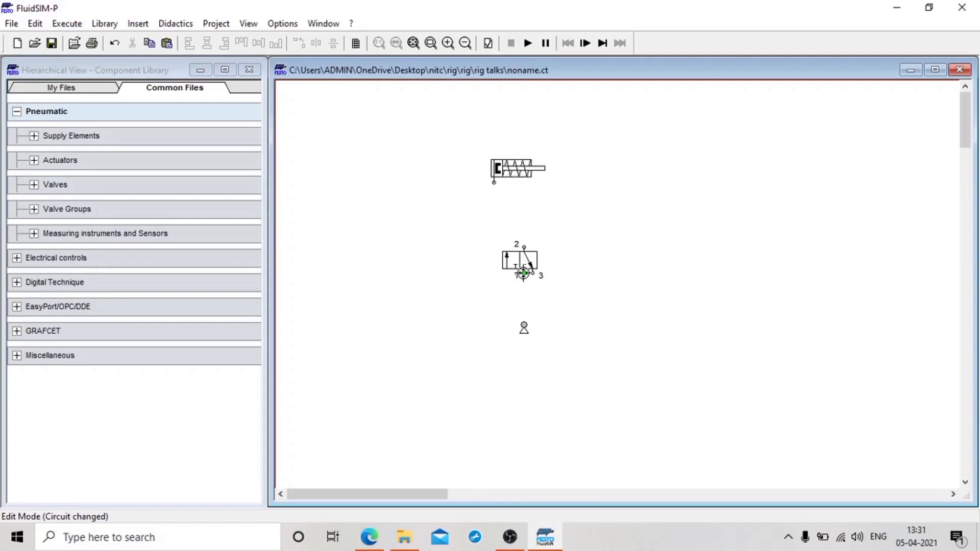
left_click_drag(524, 274, 524, 324)
left_click_drag(494, 182, 524, 247)
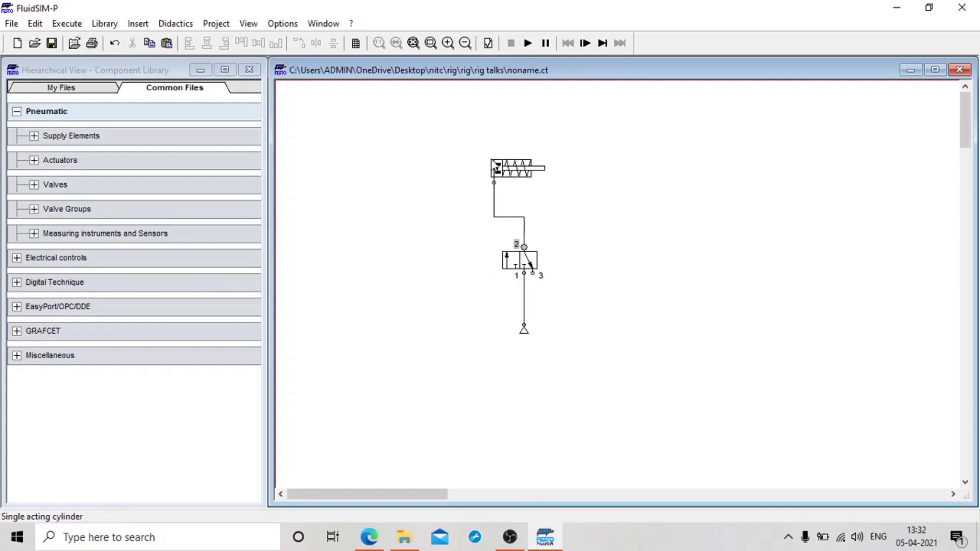
mouse_move(528, 339)
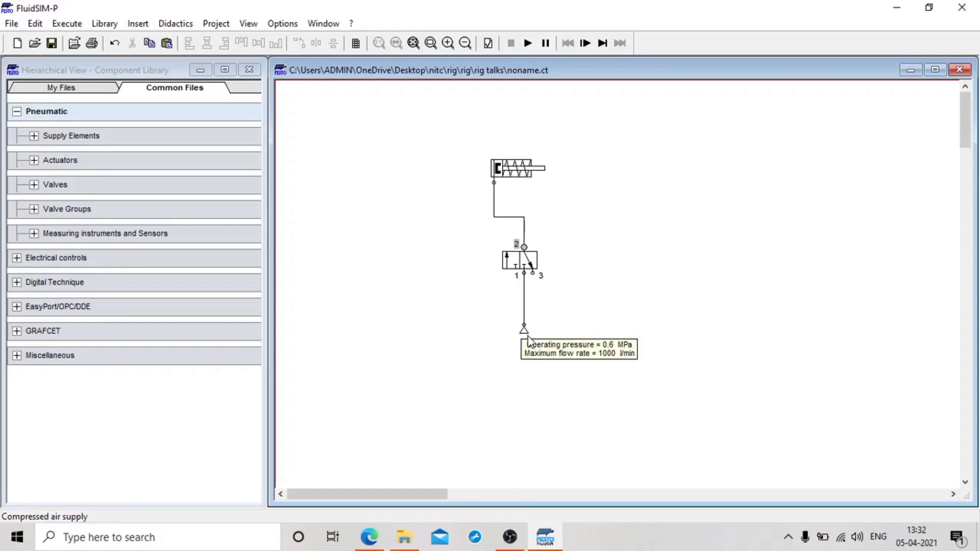
left_click(523, 305)
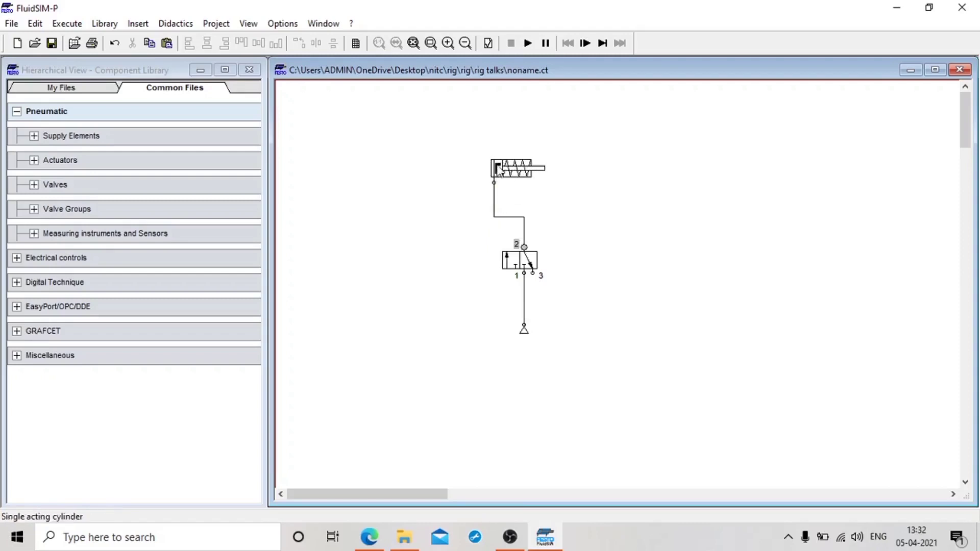
Set the terminator of the 3/n way valve's exhaust port 3 to the silencer symbol.
double_click(532, 275)
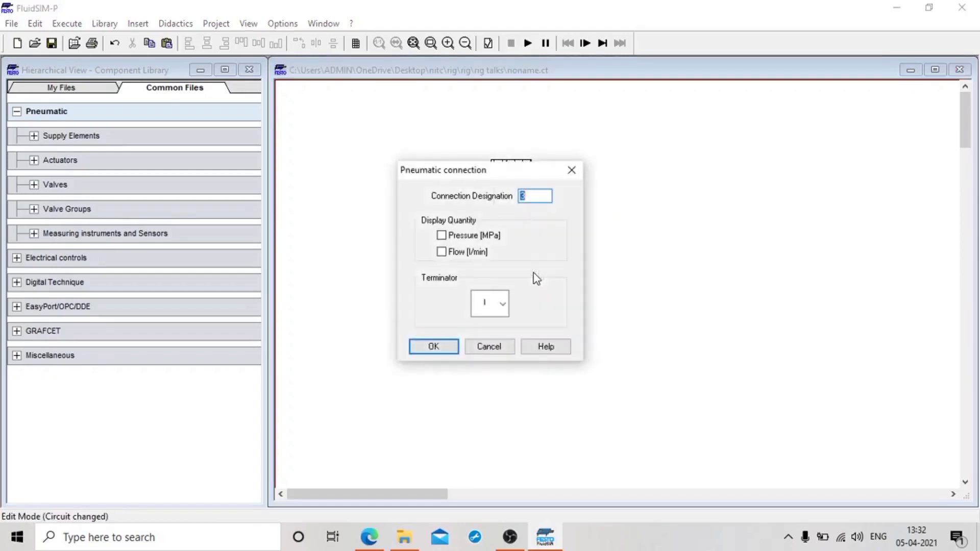
left_click(503, 305)
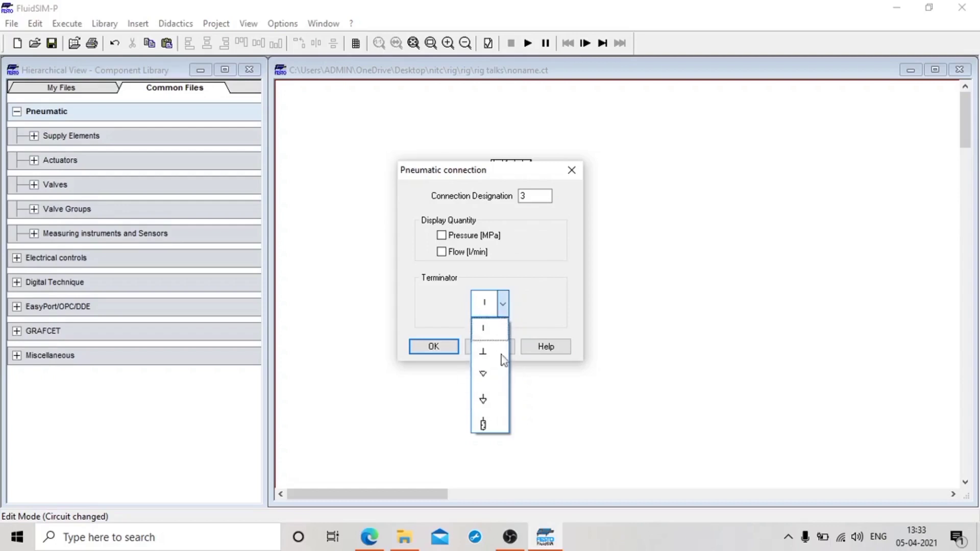
left_click(488, 427)
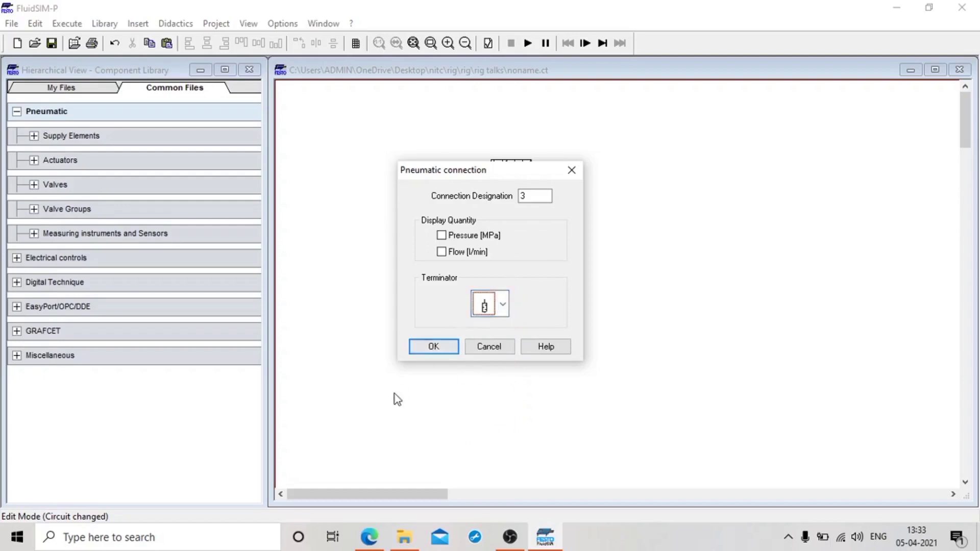
left_click(434, 348)
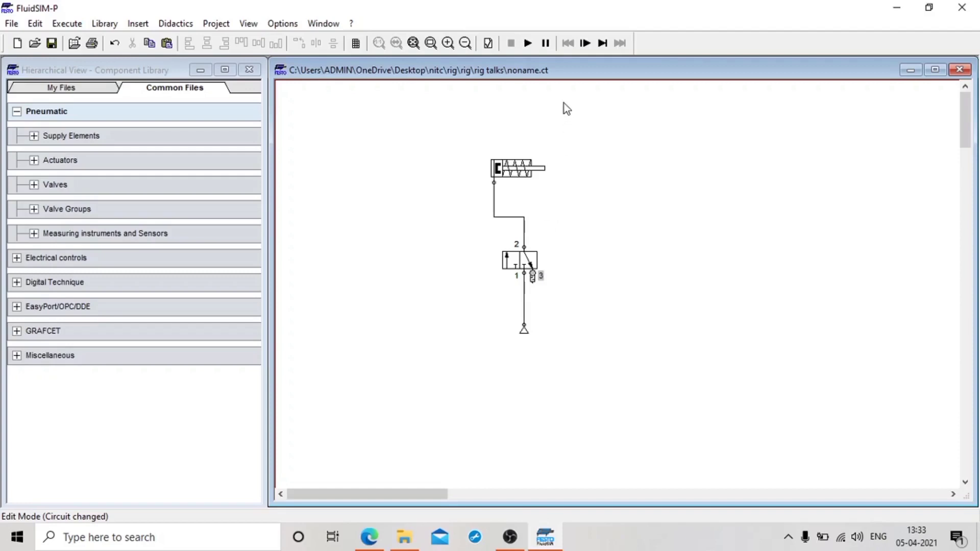
Run the simulation and switch the 3/n way valve back and forth to test the single acting cylinder's extension and return.
left_click(529, 43)
left_click_drag(517, 273, 542, 257)
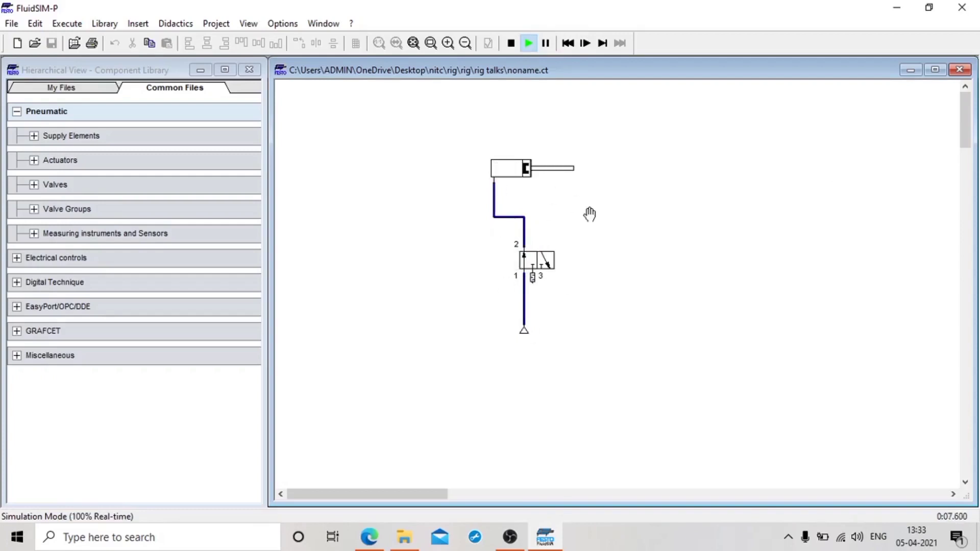
left_click(540, 259)
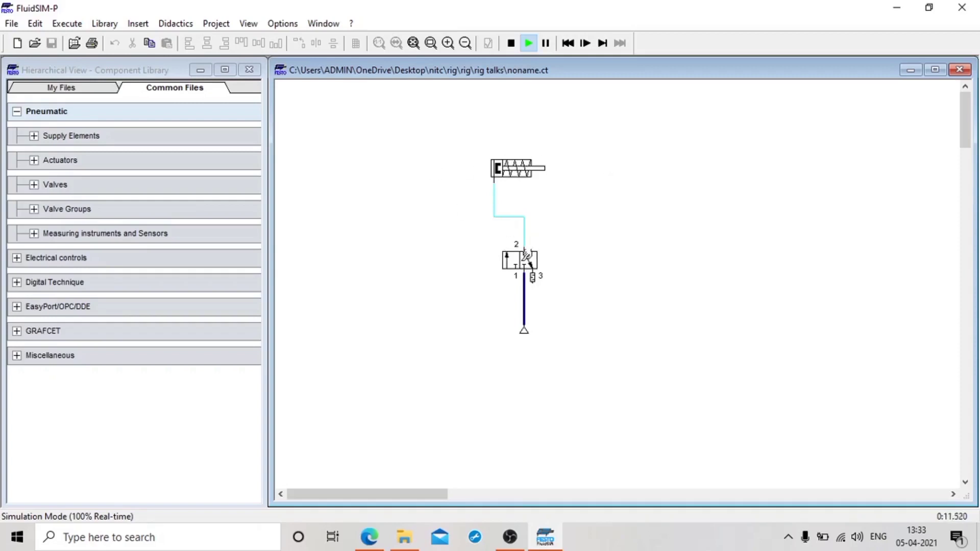
left_click(527, 255)
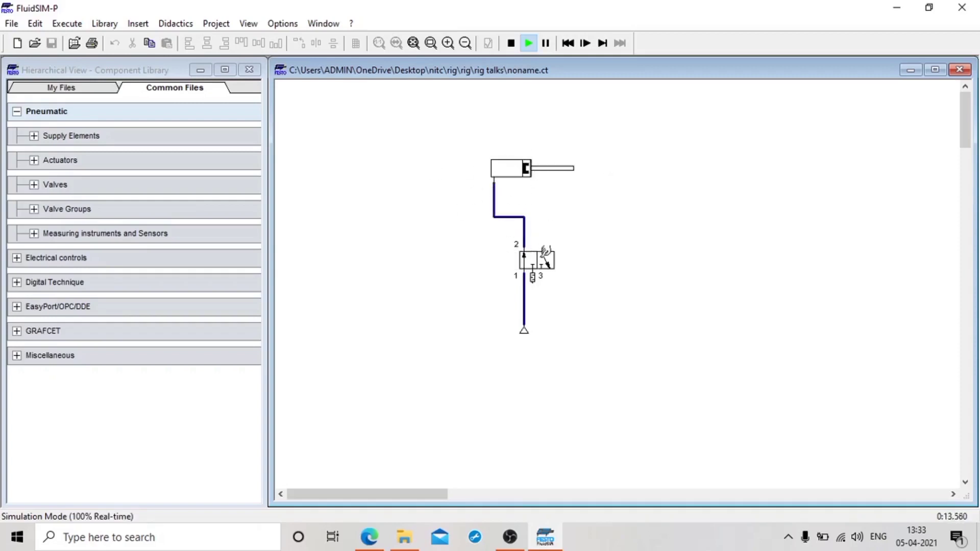
left_click(545, 254)
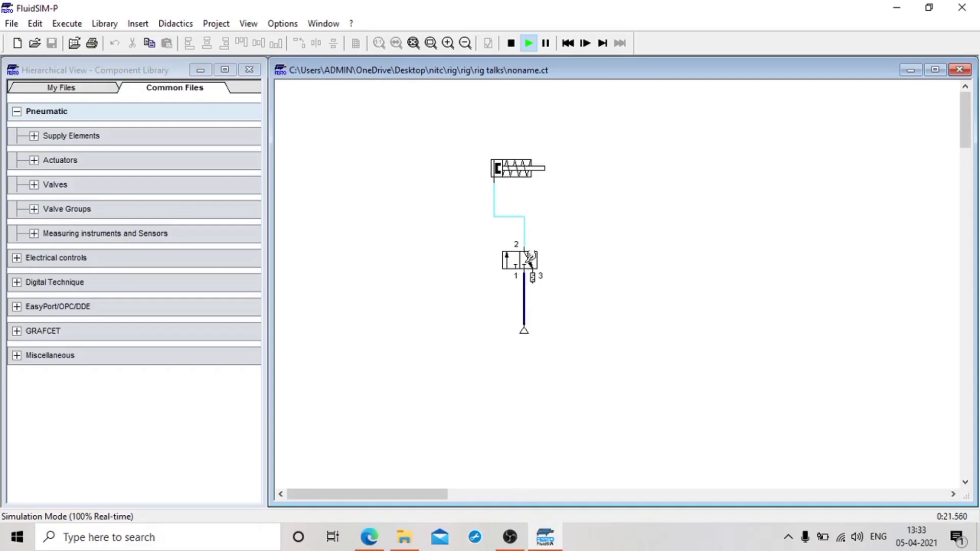
left_click(530, 259)
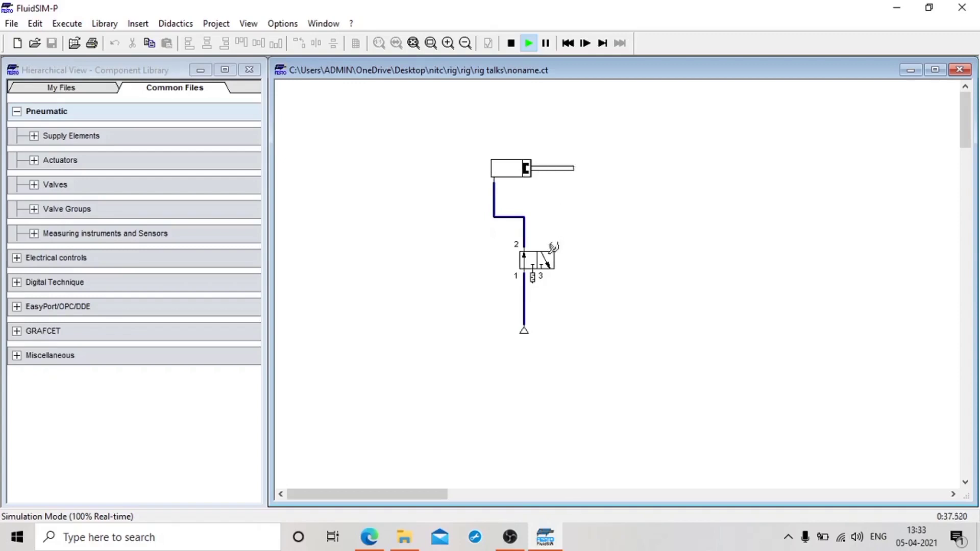
left_click(546, 260)
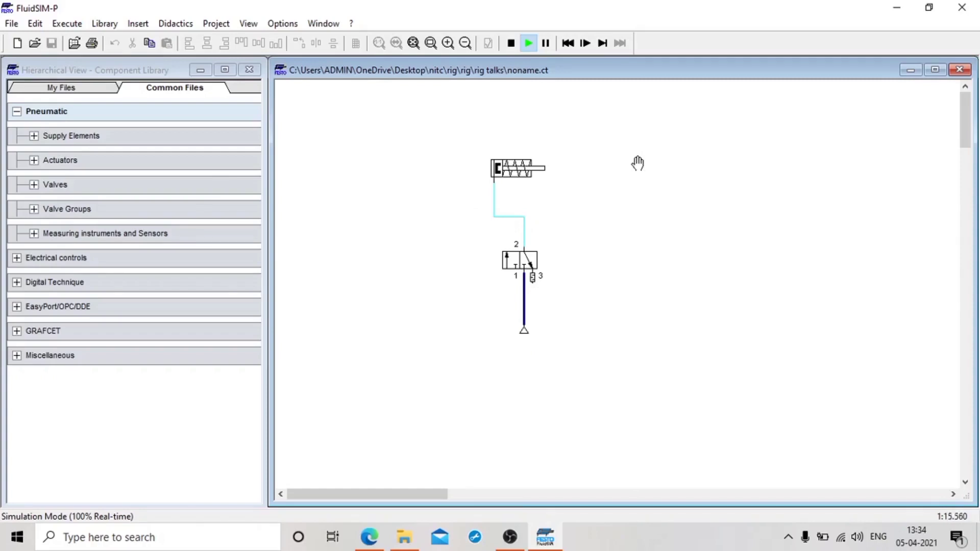
Stop the simulation and place a second compressed air supply to the right of the finished circuit.
left_click(34, 135)
left_click_drag(37, 176, 779, 339)
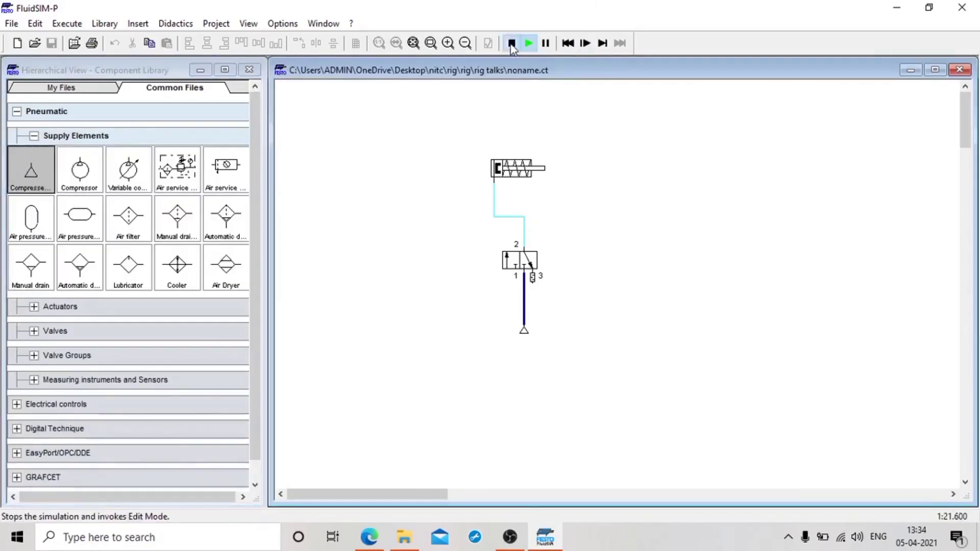
left_click(511, 43)
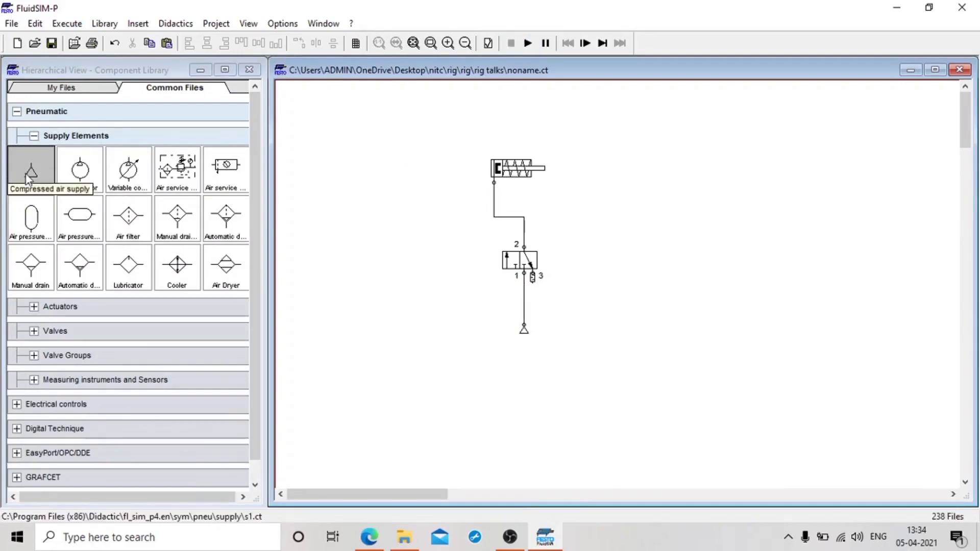
left_click_drag(27, 160, 723, 321)
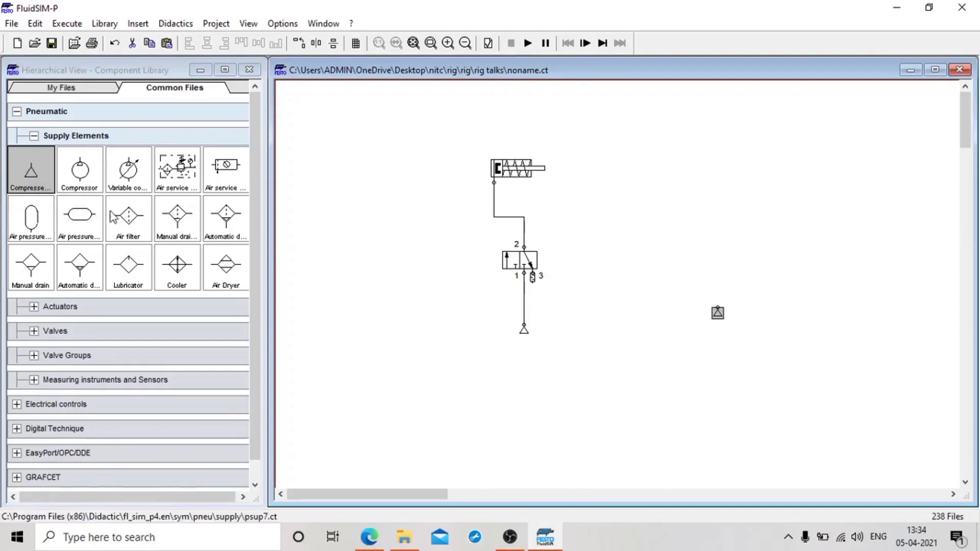
Place a double acting cylinder above the second air supply and collapse the actuator and supply categories.
left_click(30, 308)
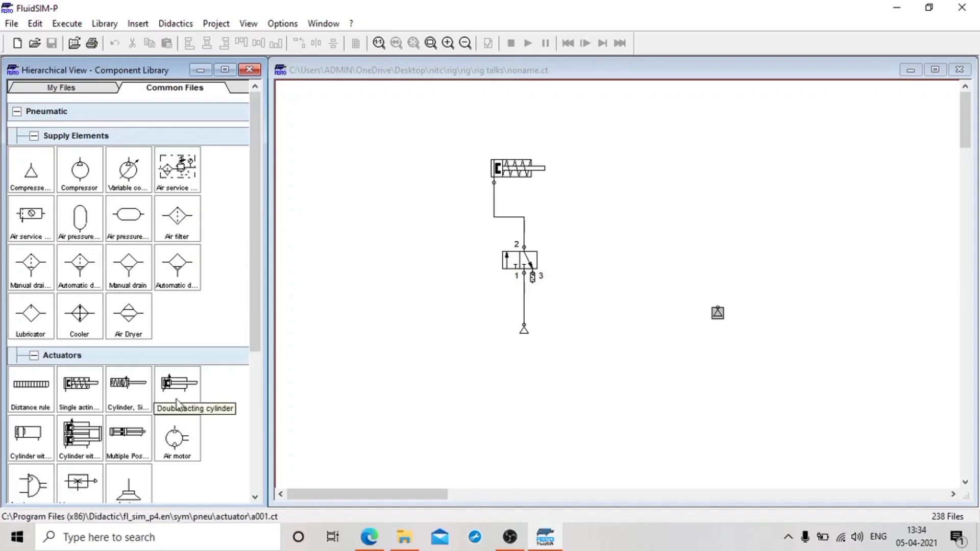
left_click_drag(175, 393, 709, 177)
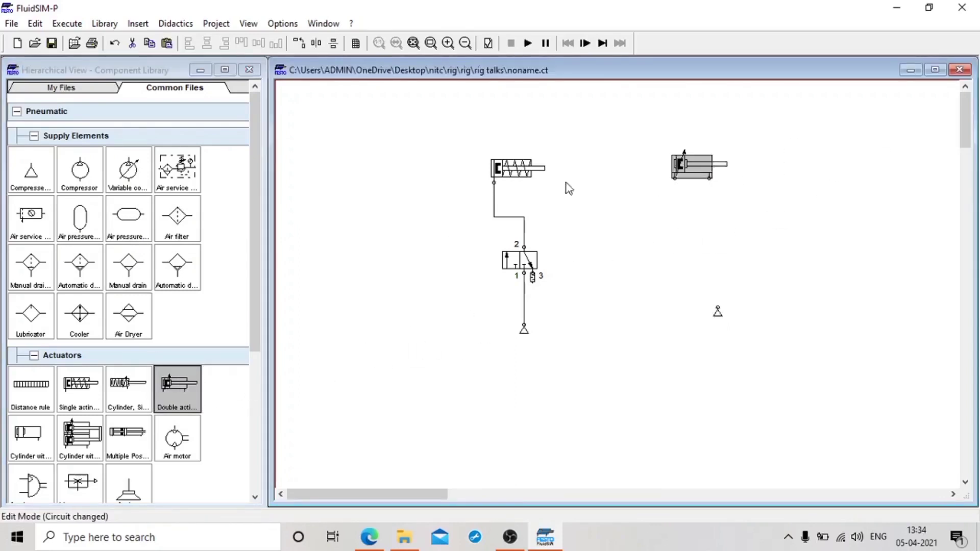
left_click(34, 356)
left_click(33, 137)
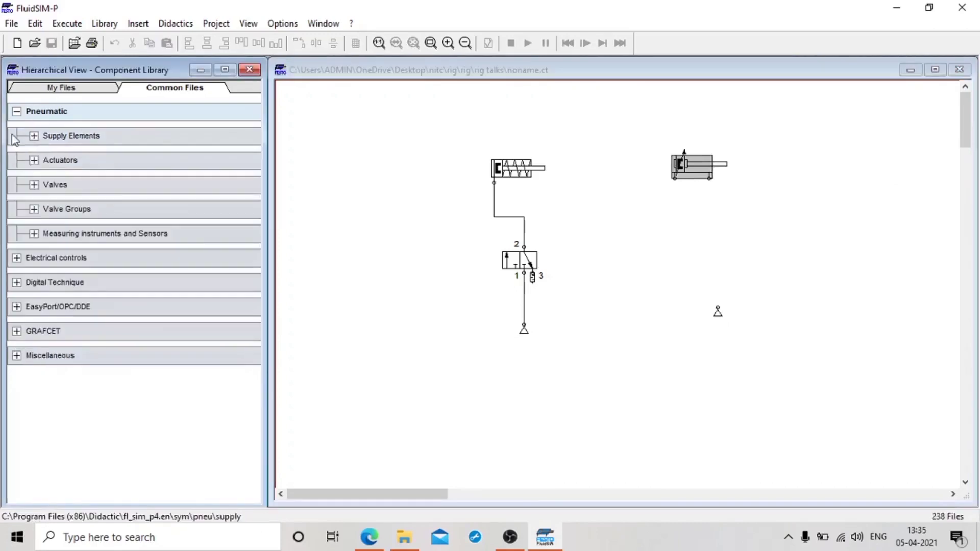
Place a configurable 5/n way valve between the double acting cylinder and the second air supply.
left_click(33, 185)
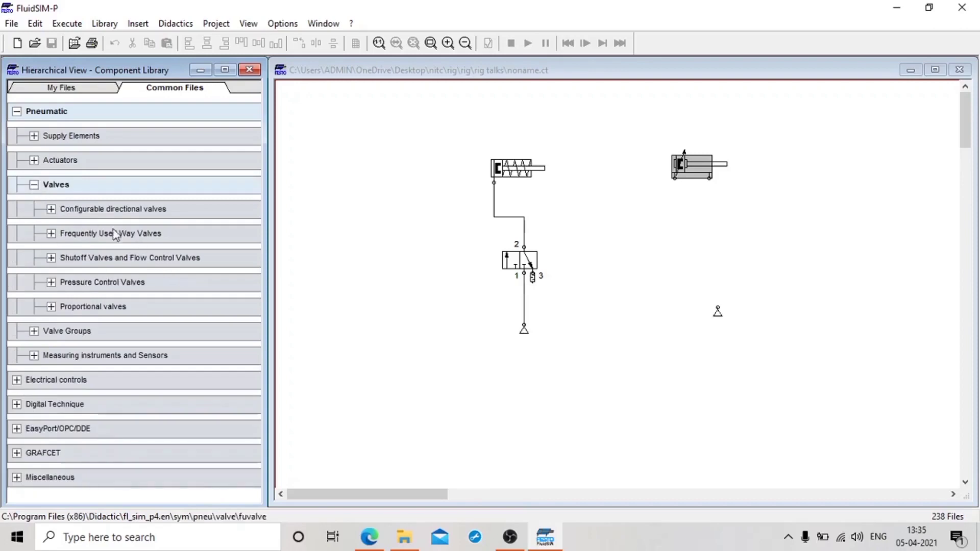
left_click(48, 210)
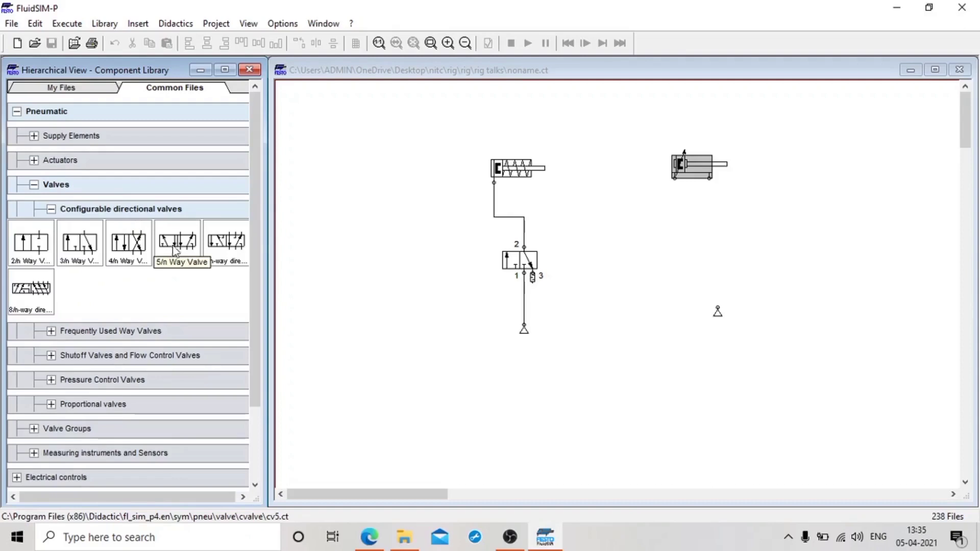
left_click_drag(176, 246, 705, 249)
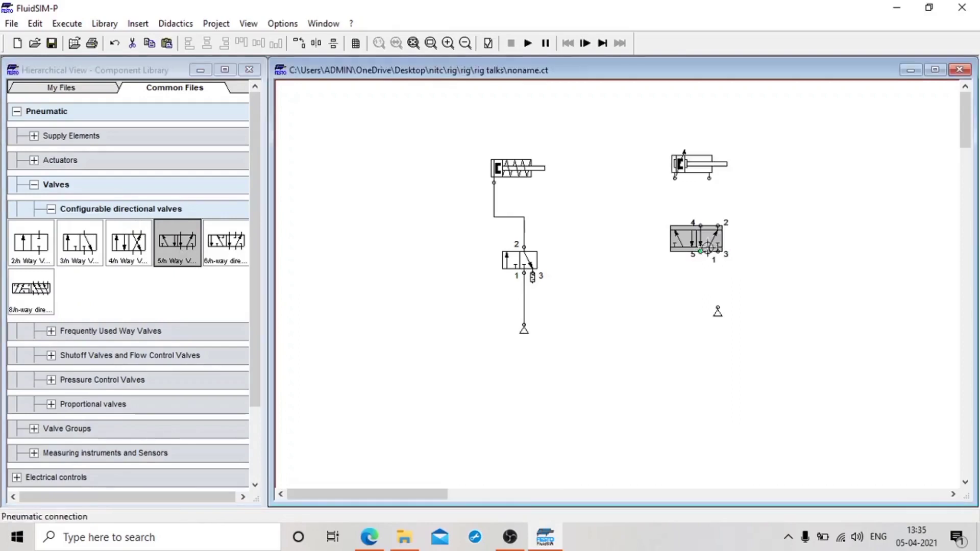
left_click(50, 210)
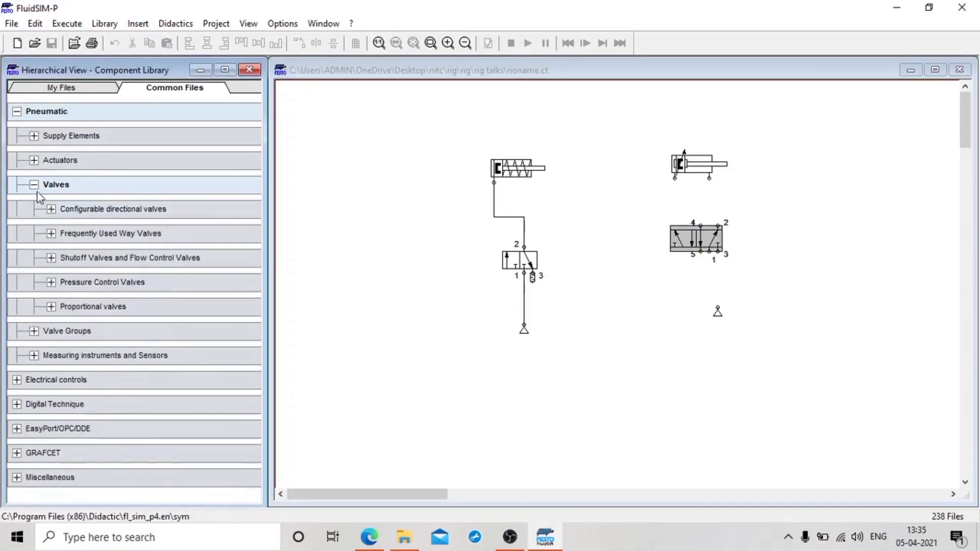
Connect the second air supply to port 1 of the 5/n way valve, and ports 2 and 4 to the double acting cylinder's left and right ports.
left_click(34, 184)
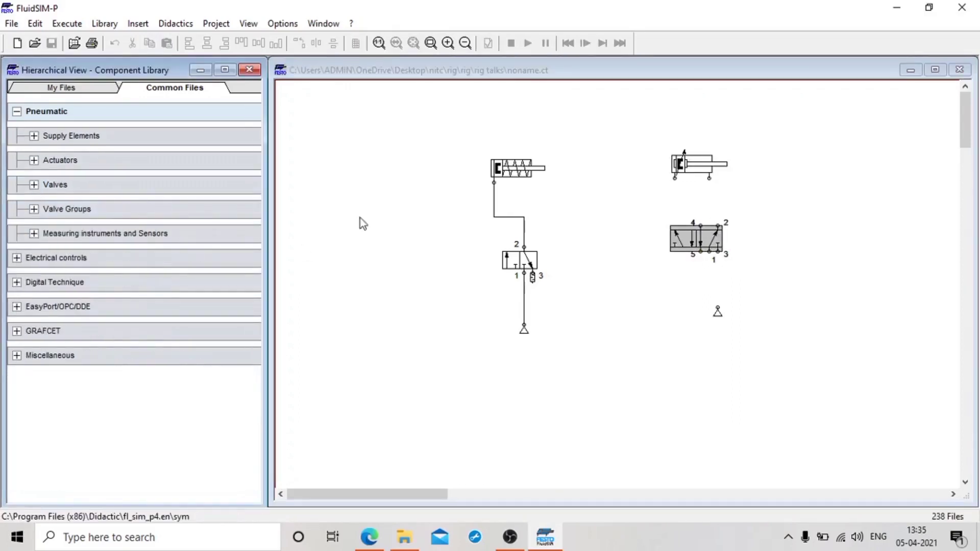
left_click(718, 307)
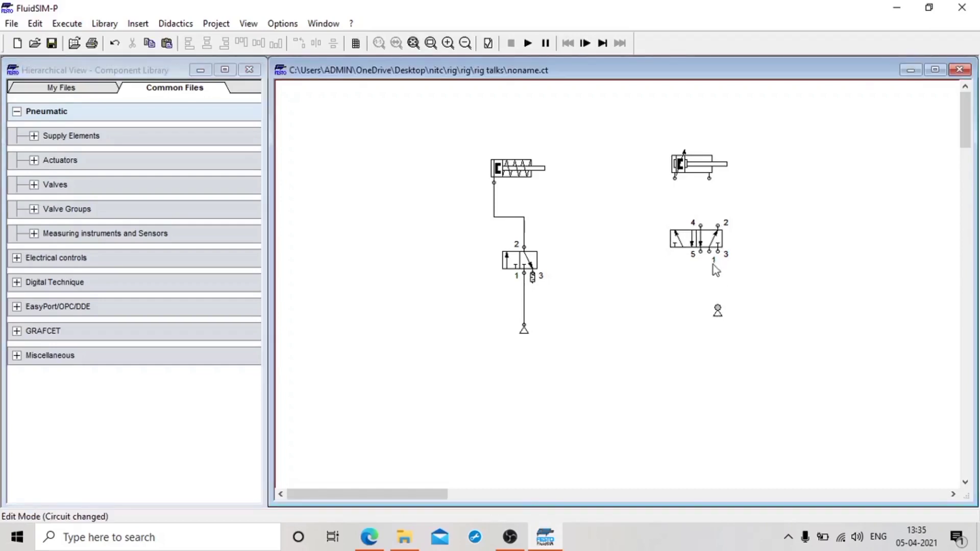
left_click_drag(710, 251, 717, 307)
left_click_drag(717, 225, 675, 178)
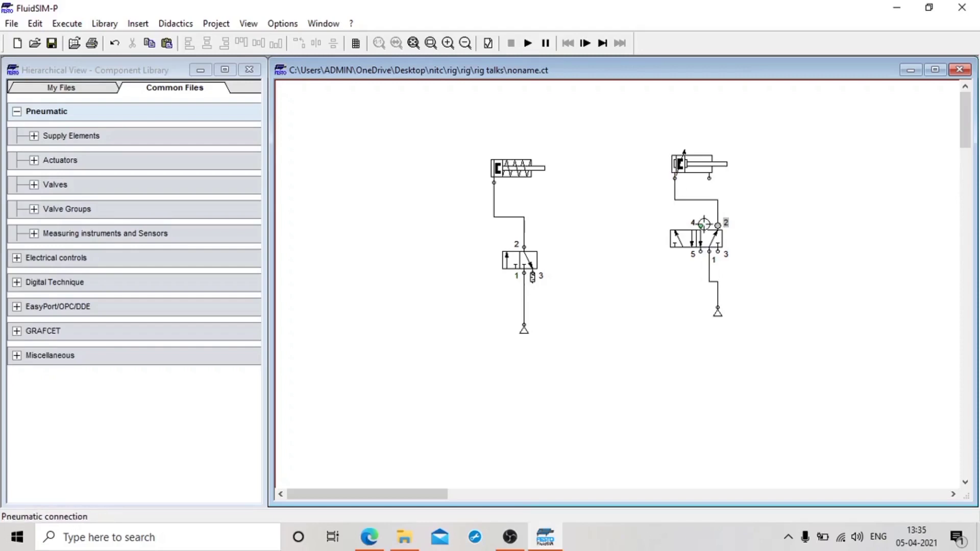
left_click_drag(701, 225, 709, 178)
Fit silencer terminators to exhaust ports 3 and 5 of the 5/n way valve.
double_click(718, 252)
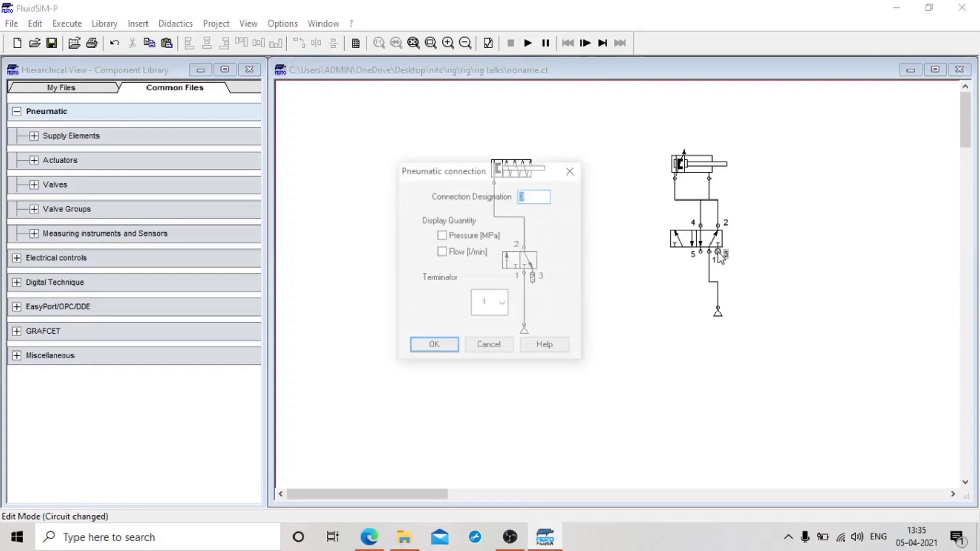
left_click(507, 307)
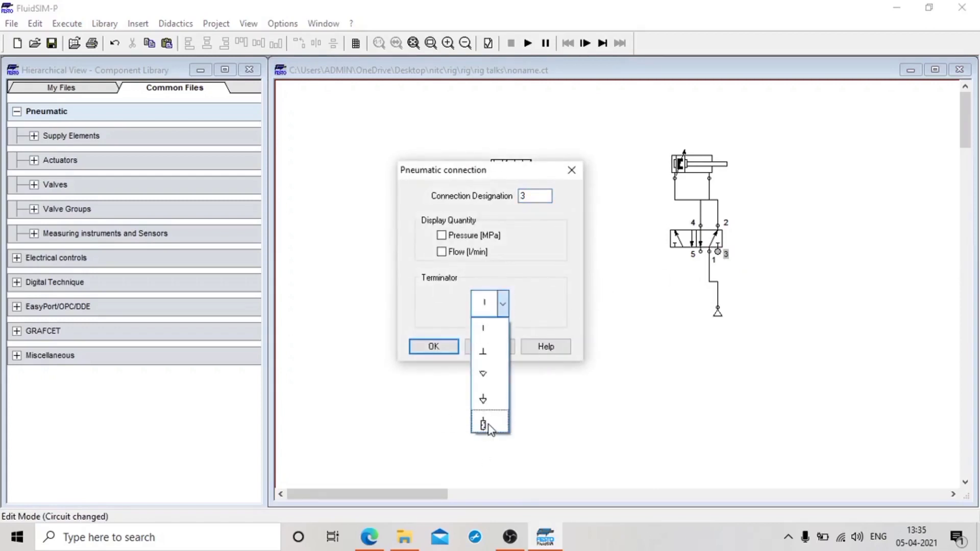
left_click(483, 425)
left_click(431, 348)
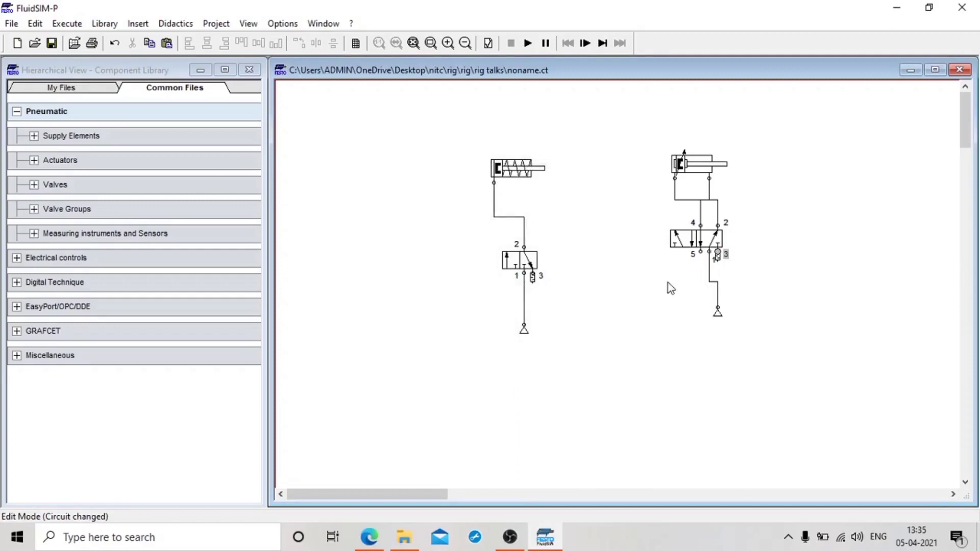
double_click(701, 252)
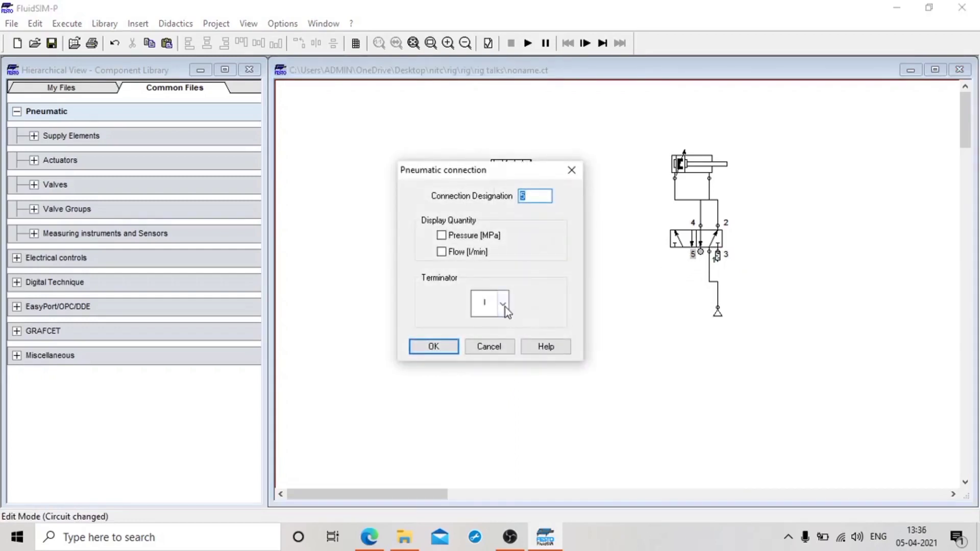
left_click(504, 306)
left_click(484, 425)
left_click(433, 346)
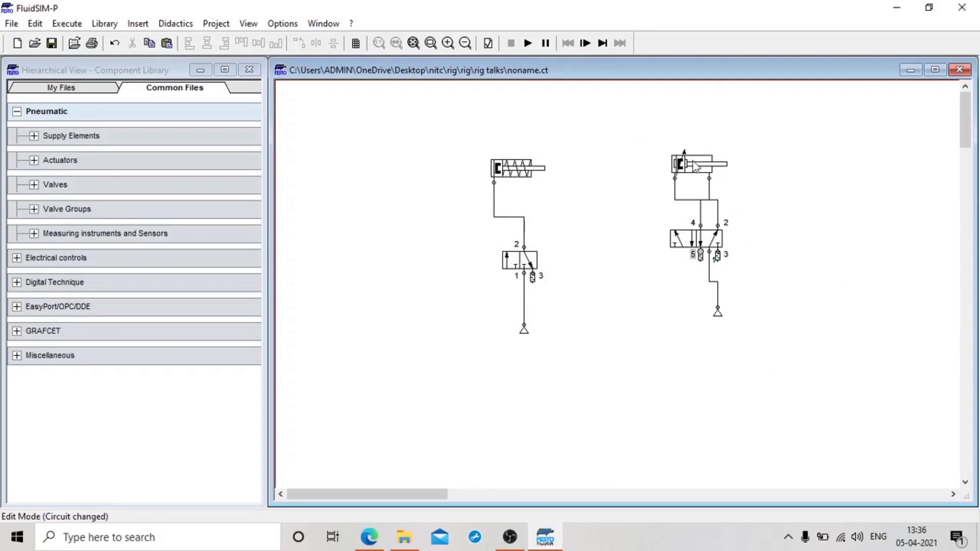
Simulate the circuits despite the superimposed lines, switch the 5/n way valve back and forth to test the double acting cylinder, and stop the simulation.
left_click(528, 43)
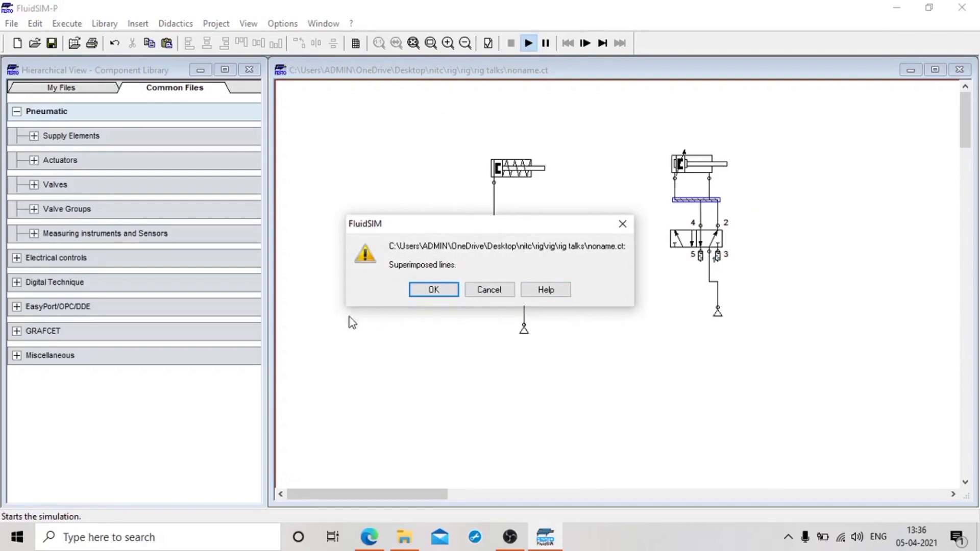
left_click(442, 291)
left_click(444, 291)
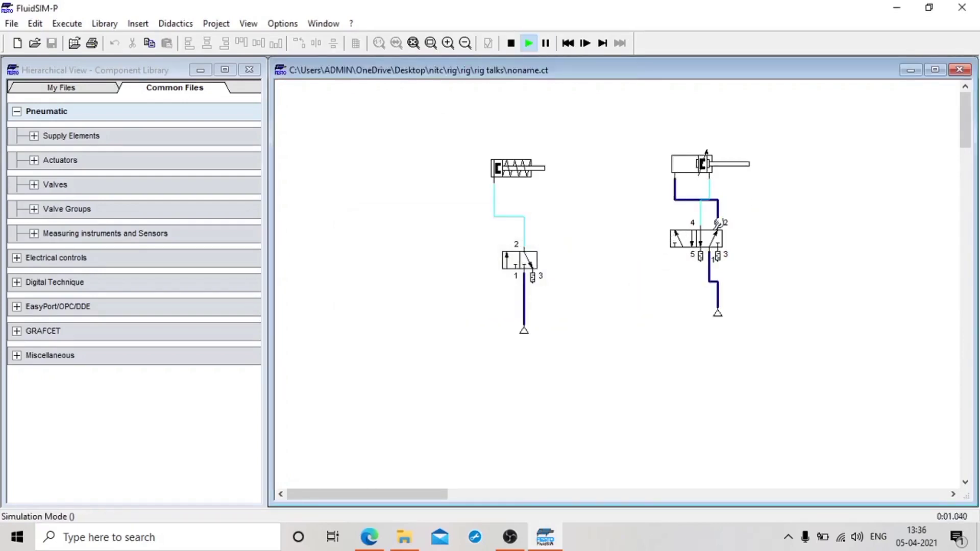
left_click(710, 236)
left_click(710, 236)
left_click(704, 236)
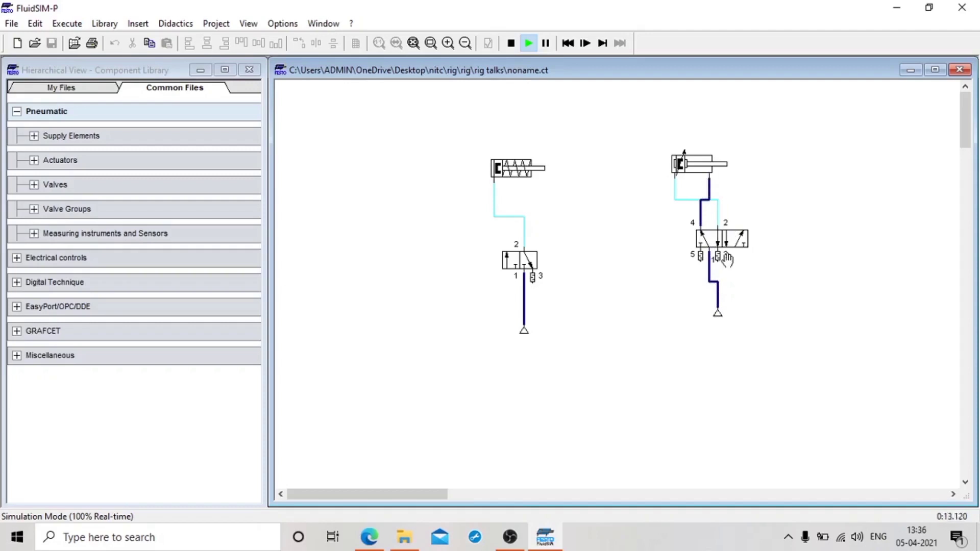
left_click(725, 233)
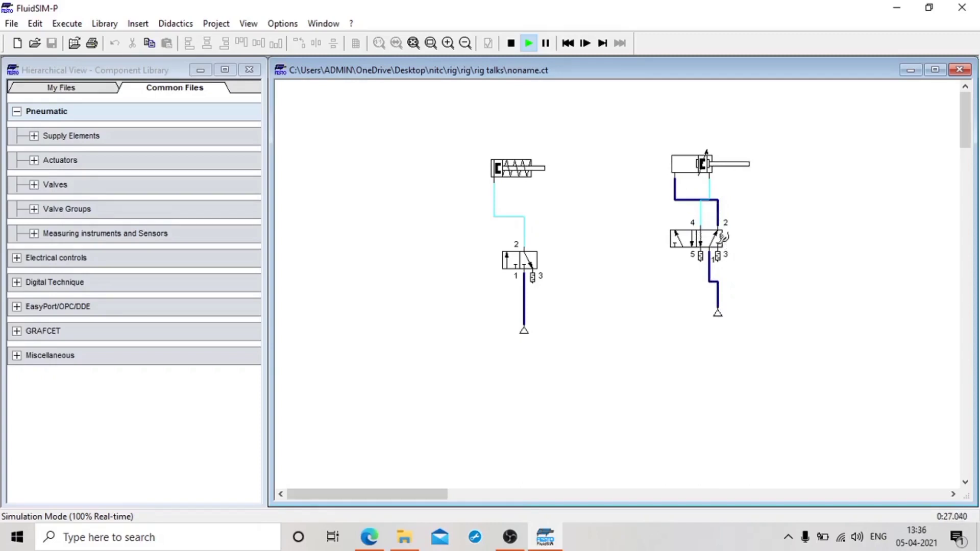
left_click(694, 238)
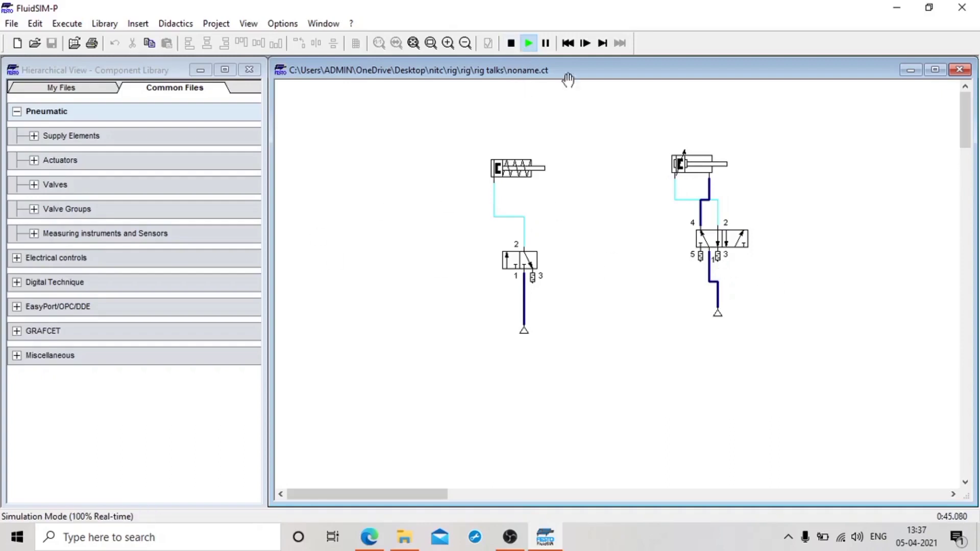
left_click(719, 237)
left_click(511, 44)
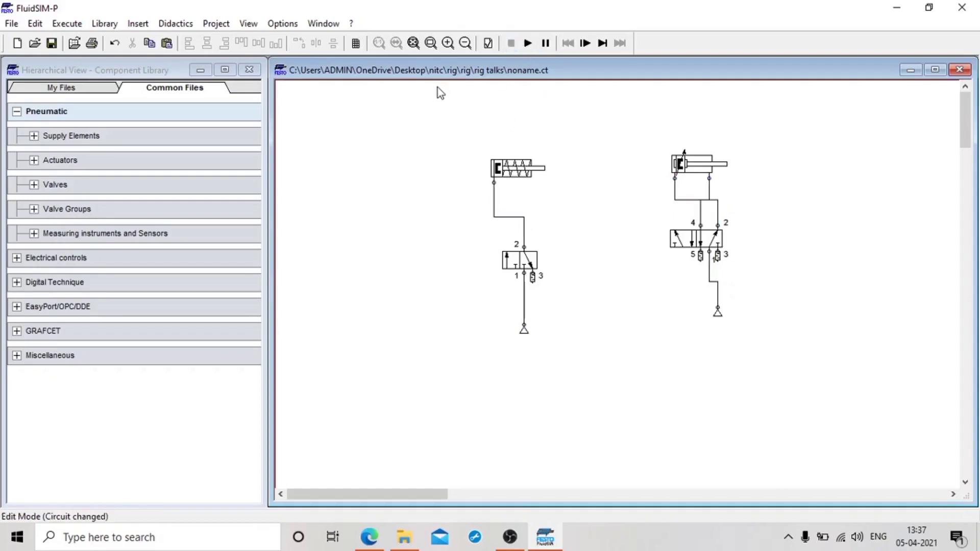
Create a new circuit file and place a double acting cylinder with a single acting cylinder to its right.
left_click(17, 43)
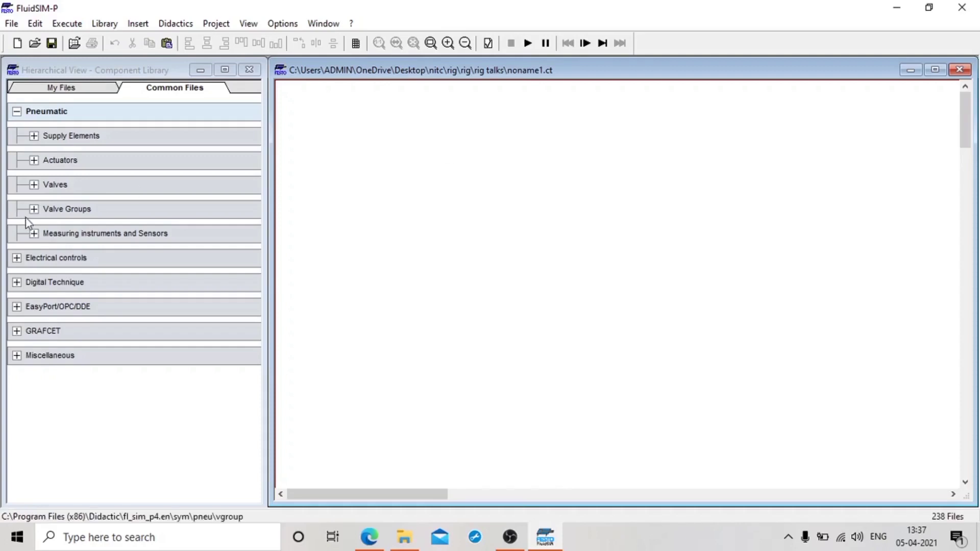
left_click(34, 160)
left_click_drag(91, 194, 663, 169)
left_click(164, 181)
left_click_drag(164, 181, 483, 163)
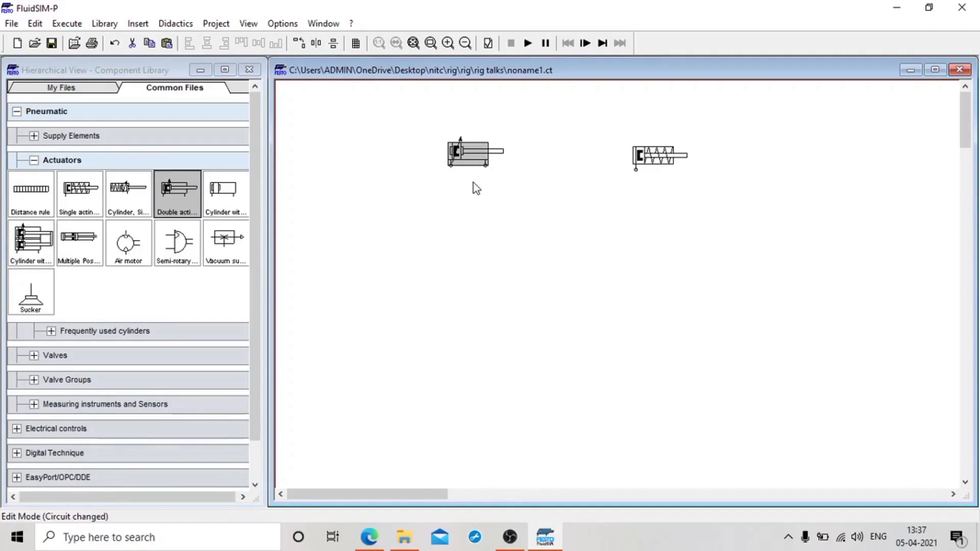
Place a compressed air supply below and between the two cylinders, collapsing the actuator and supply categories.
left_click(34, 161)
left_click(33, 135)
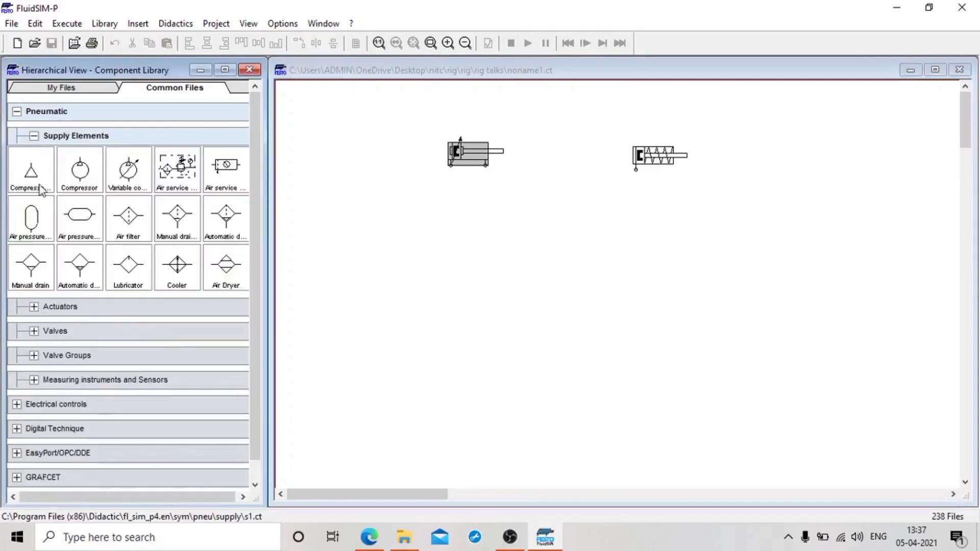
left_click_drag(91, 201, 565, 287)
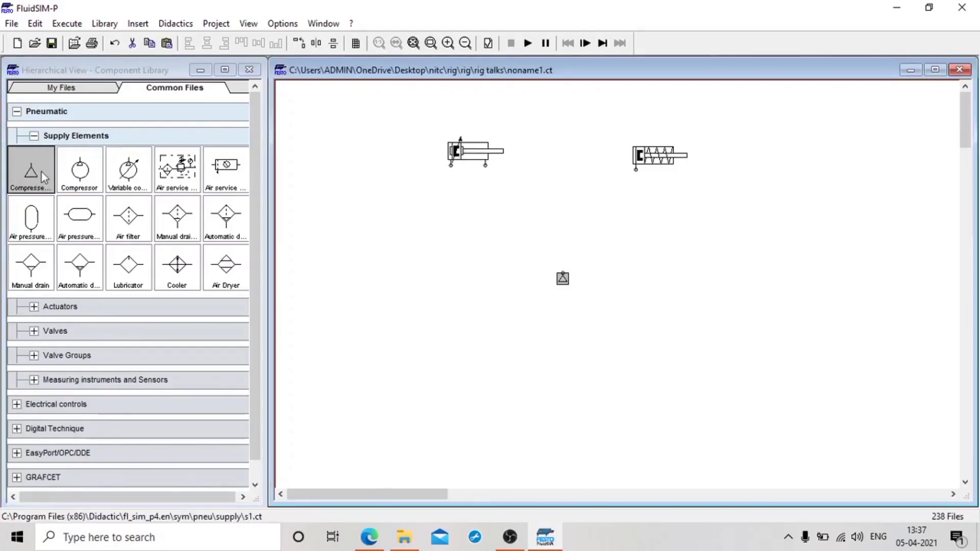
left_click(34, 136)
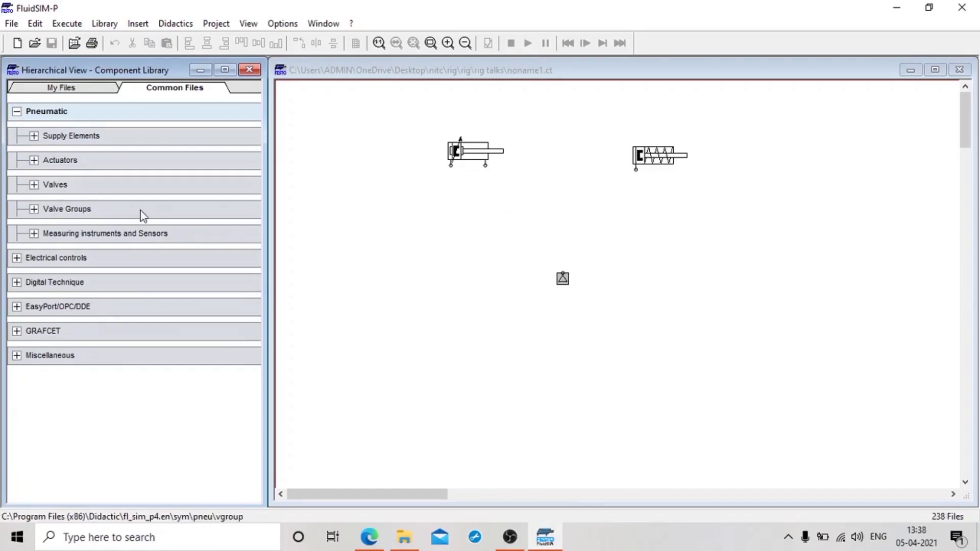
Place a configurable 5/n way valve above the air supply, between the two cylinders.
left_click(34, 185)
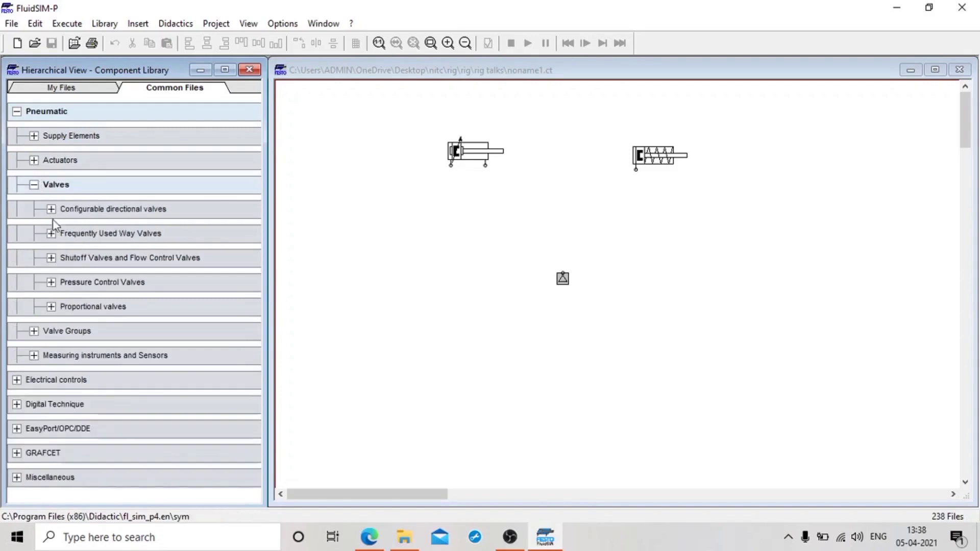
left_click(51, 209)
left_click_drag(176, 245, 562, 212)
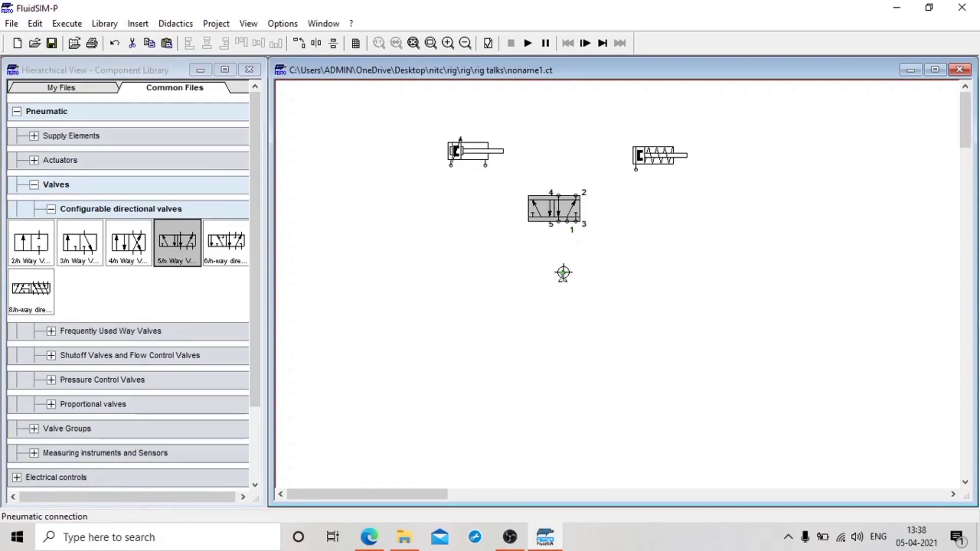
Connect the supply to valve port 1, port 2 to the single acting cylinder and the double acting cylinder's left port, and port 4 to its right port.
left_click_drag(562, 272, 637, 171)
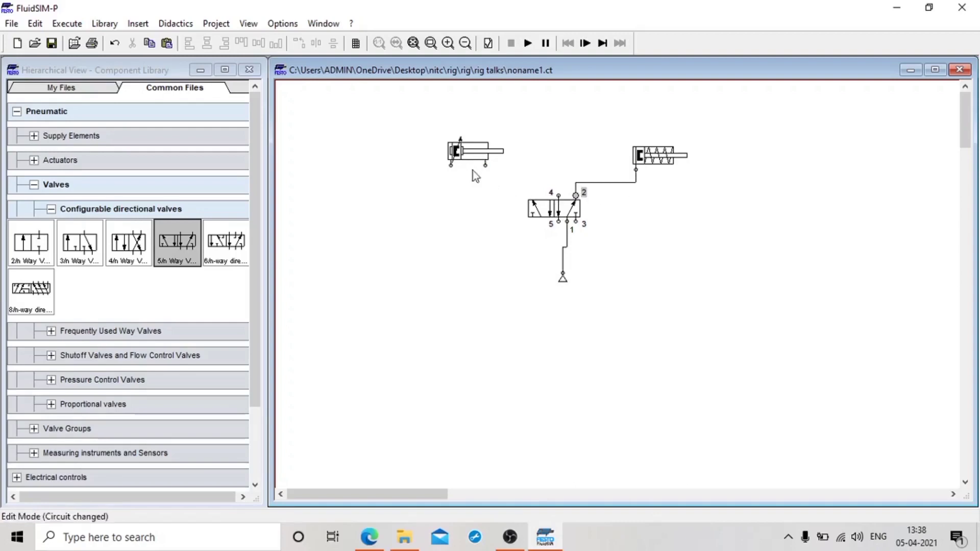
left_click_drag(450, 164, 588, 182)
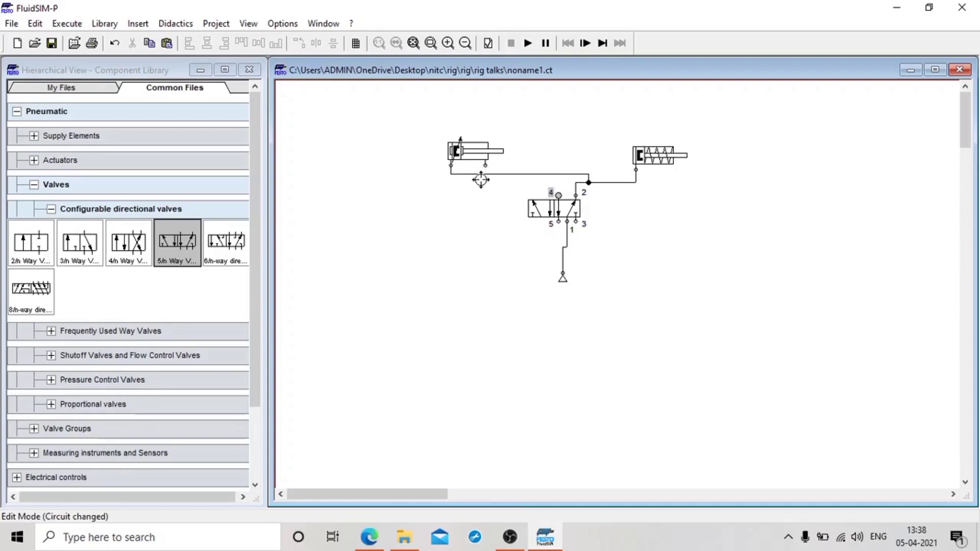
left_click_drag(485, 164, 486, 164)
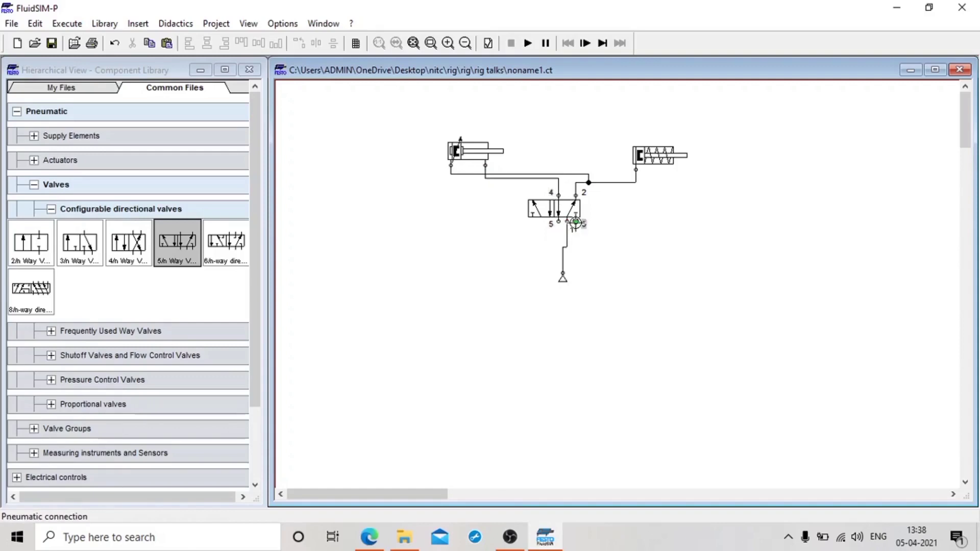
Set silencer terminators on exhaust ports 3 and 5 of the valve in the new two-cylinder circuit.
double_click(576, 222)
left_click(504, 305)
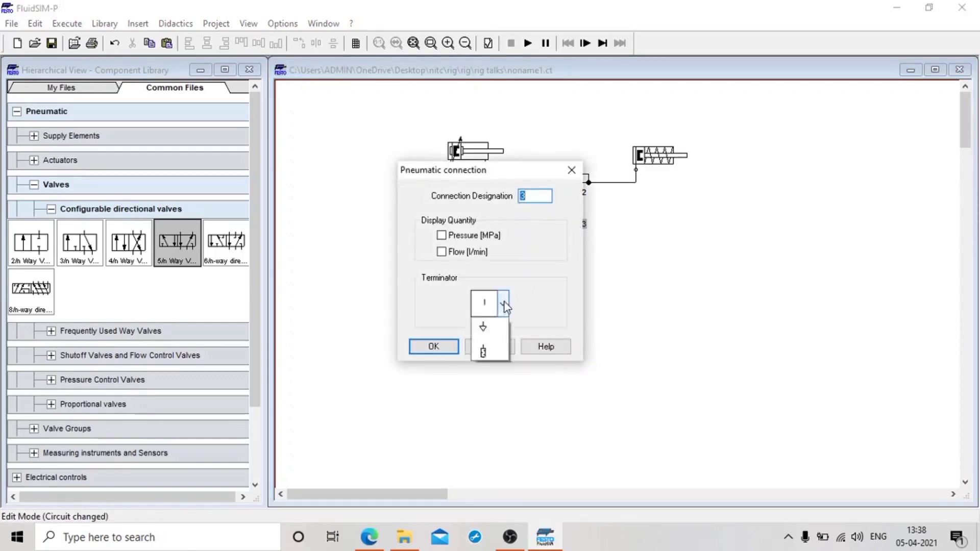
left_click(485, 425)
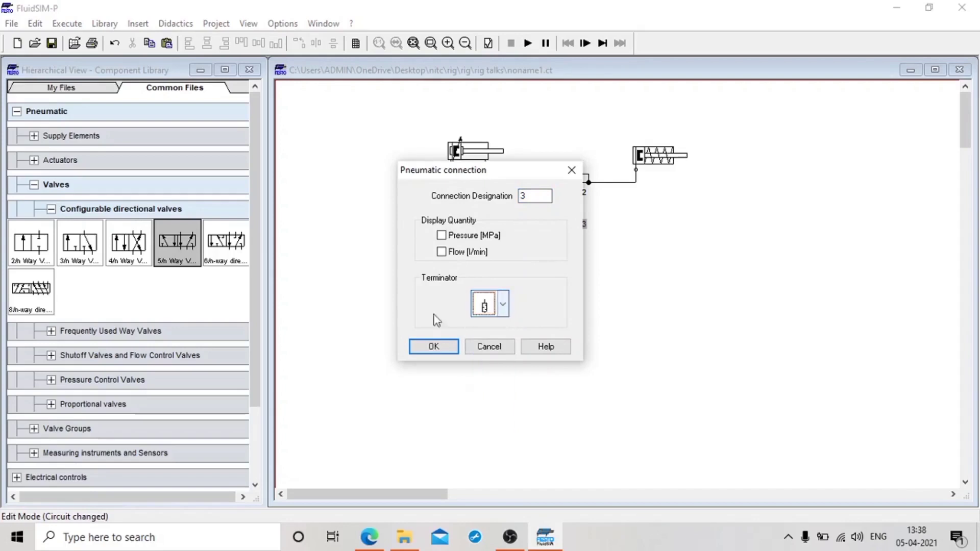
left_click(433, 346)
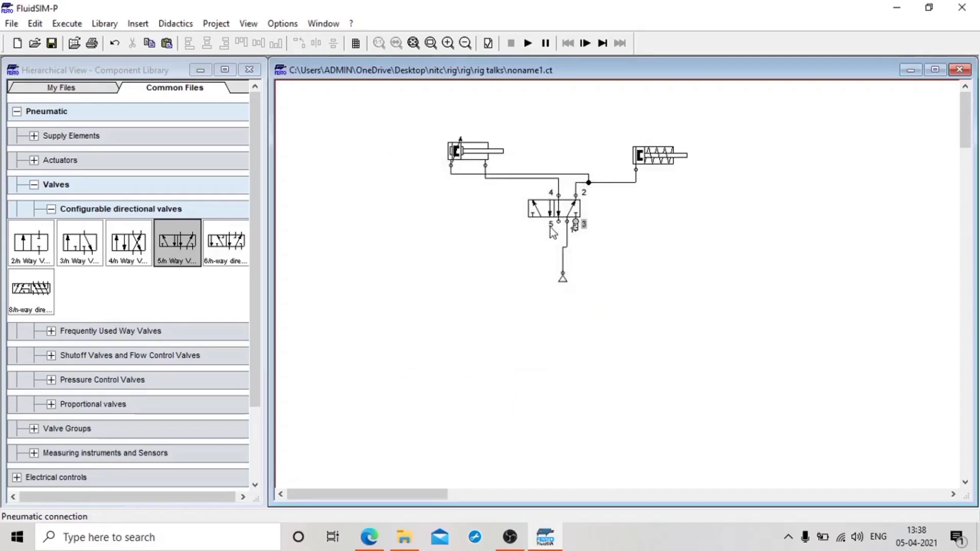
double_click(559, 221)
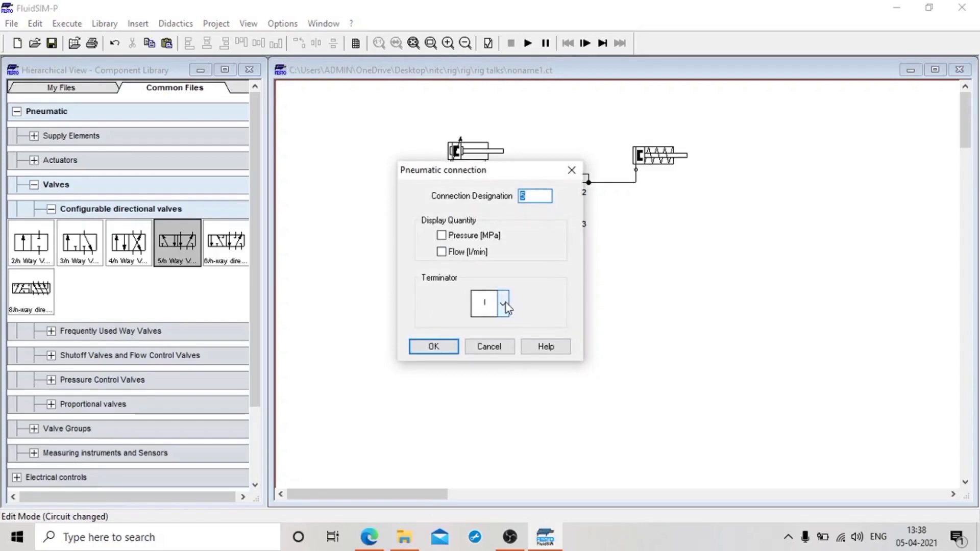
left_click(505, 305)
left_click(496, 423)
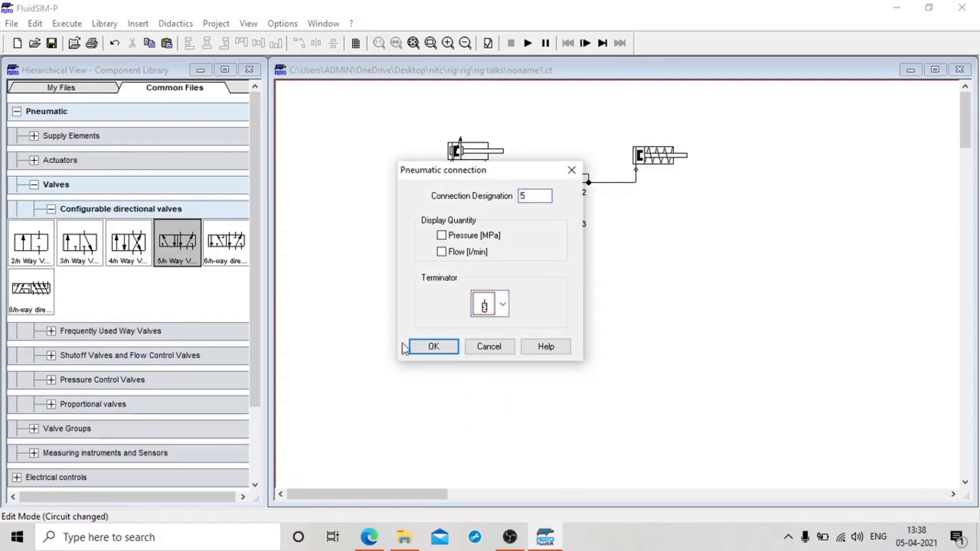
left_click(433, 348)
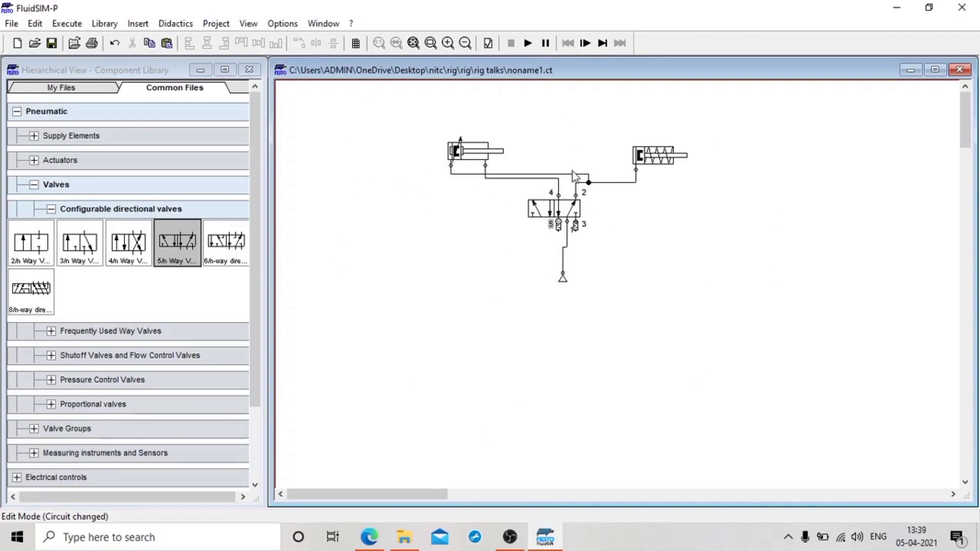
Run the simulation of the two-cylinder circuit and switch the 5/n way valve repeatedly to move both cylinders.
left_click(528, 43)
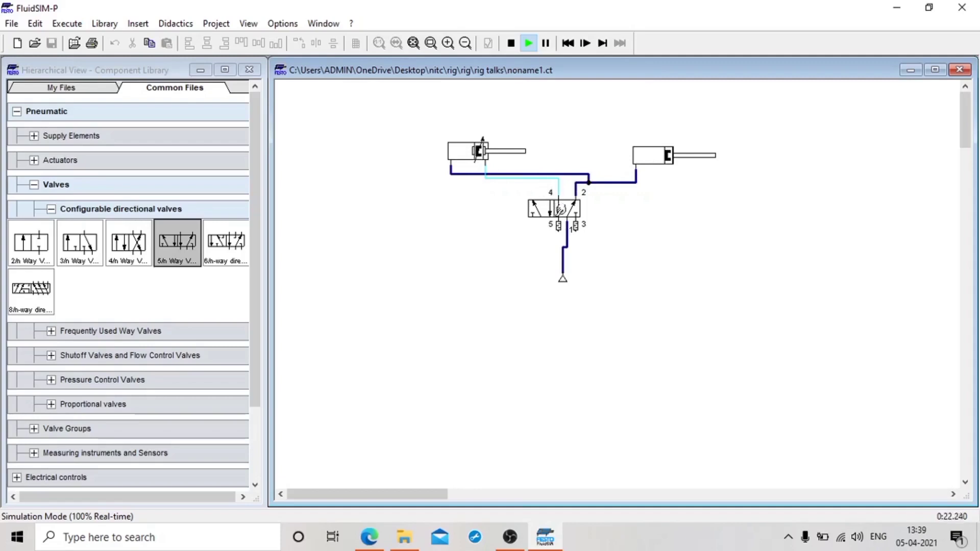
left_click(559, 210)
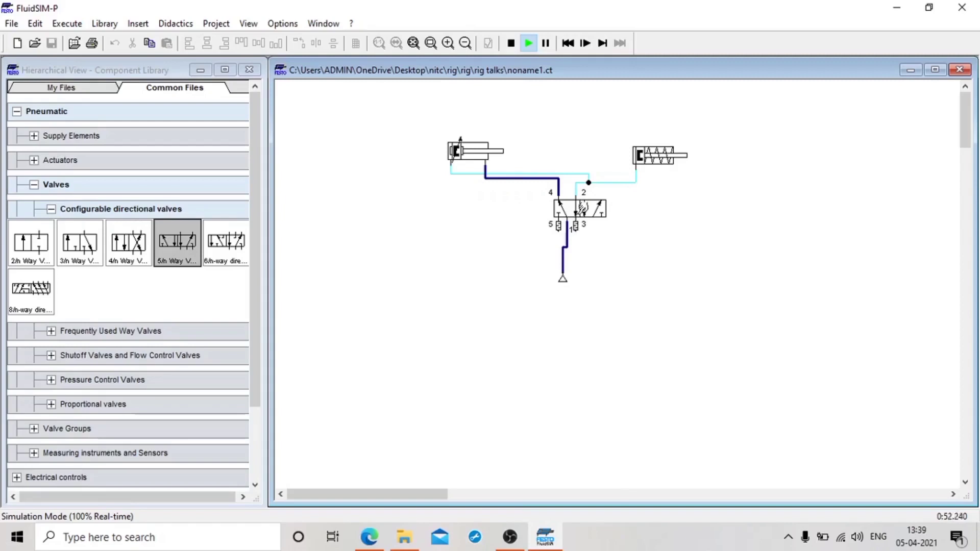
left_click(581, 205)
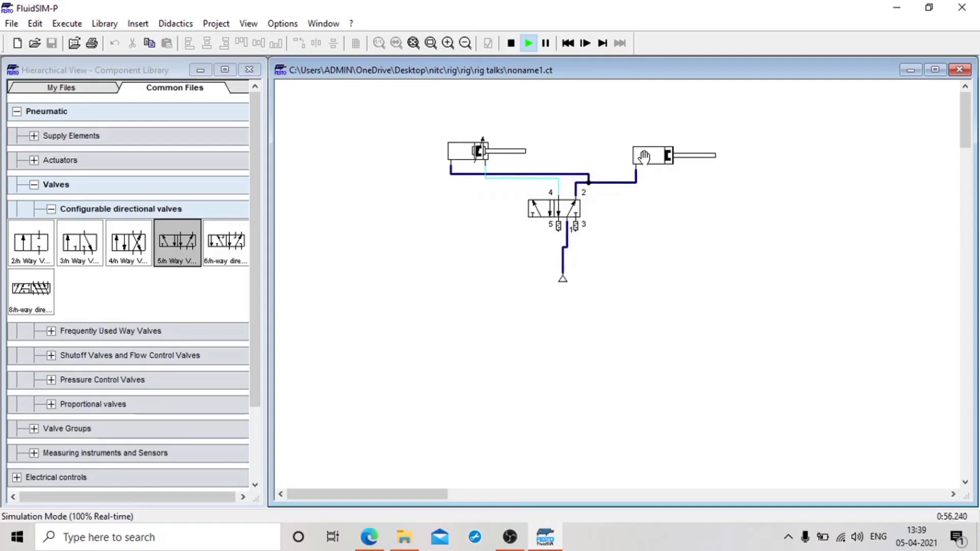
left_click(560, 206)
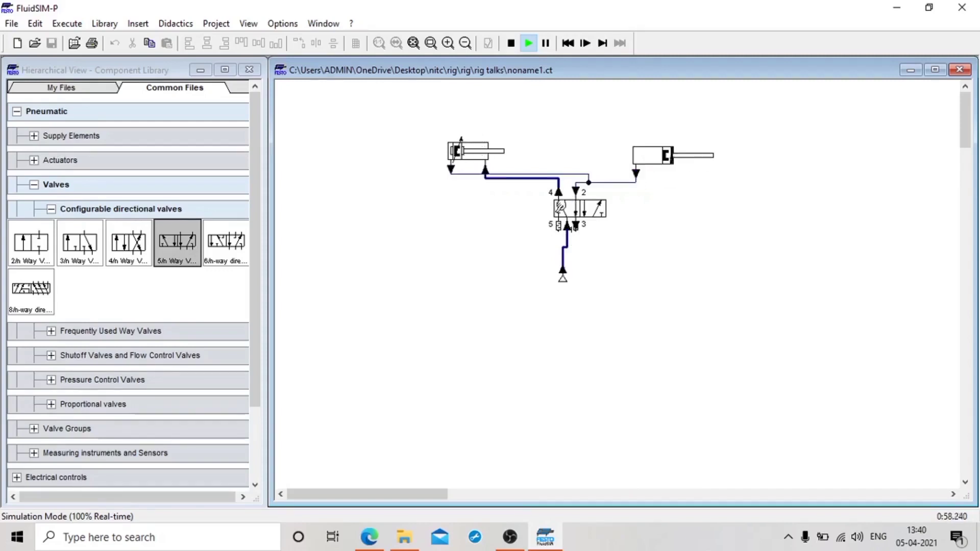